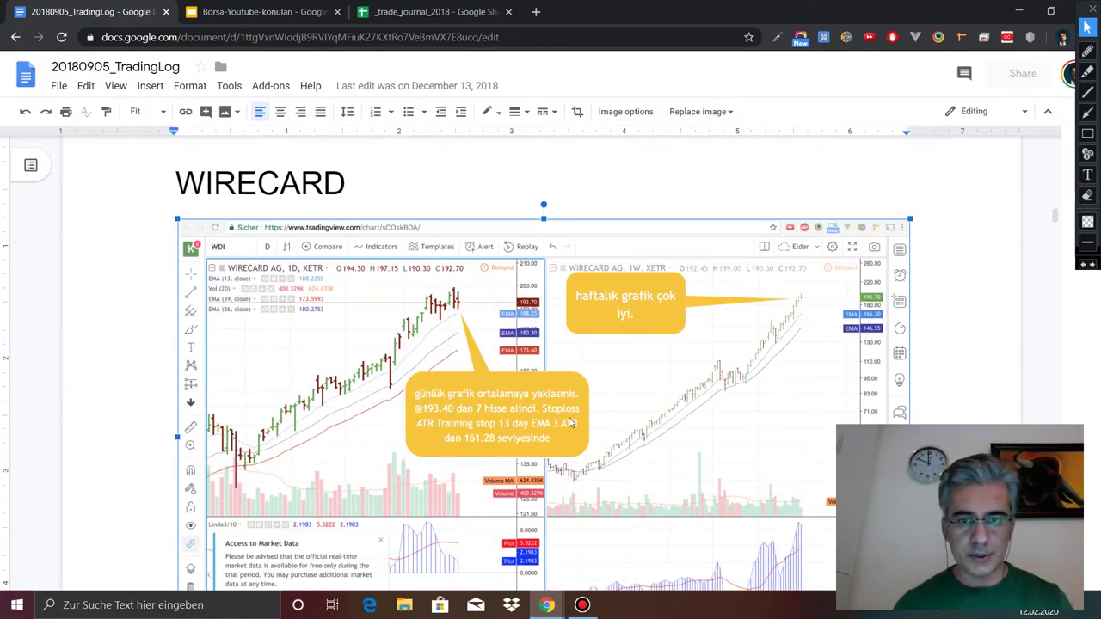
- Switch to the Borsa-Youtube-konulari slides and present them from Döküman Örnek through Excel Örnek
{"action": "scroll", "coordinate": [661, 401], "scroll_direction": "down", "scroll_amount": 3}
{"action": "scroll", "coordinate": [659, 396], "scroll_direction": "down", "scroll_amount": 5}
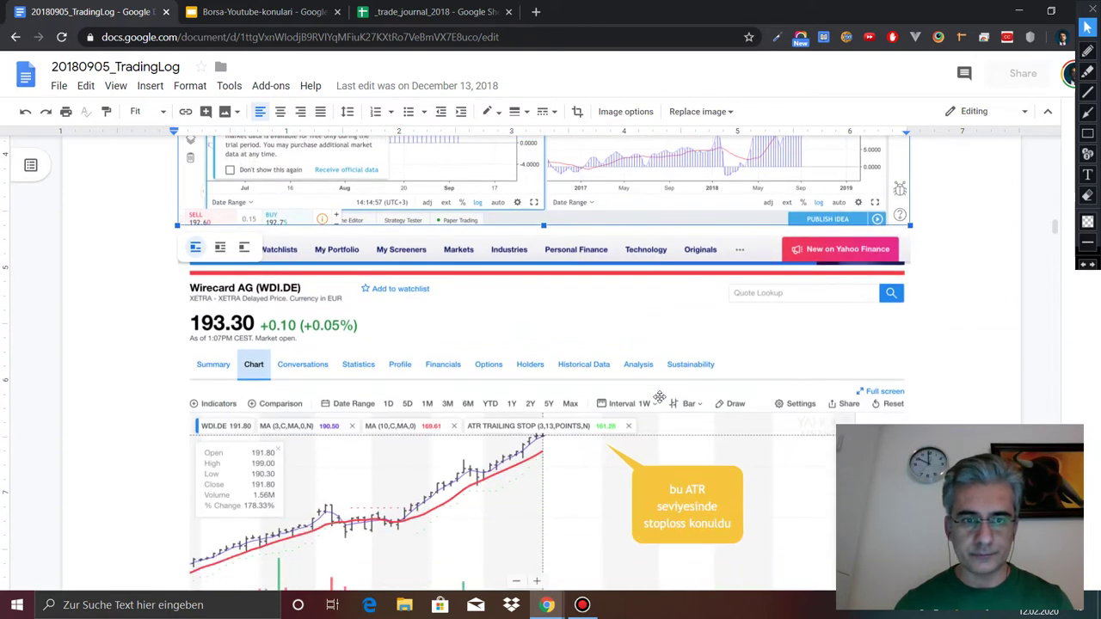
{"action": "left_click", "coordinate": [290, 12]}
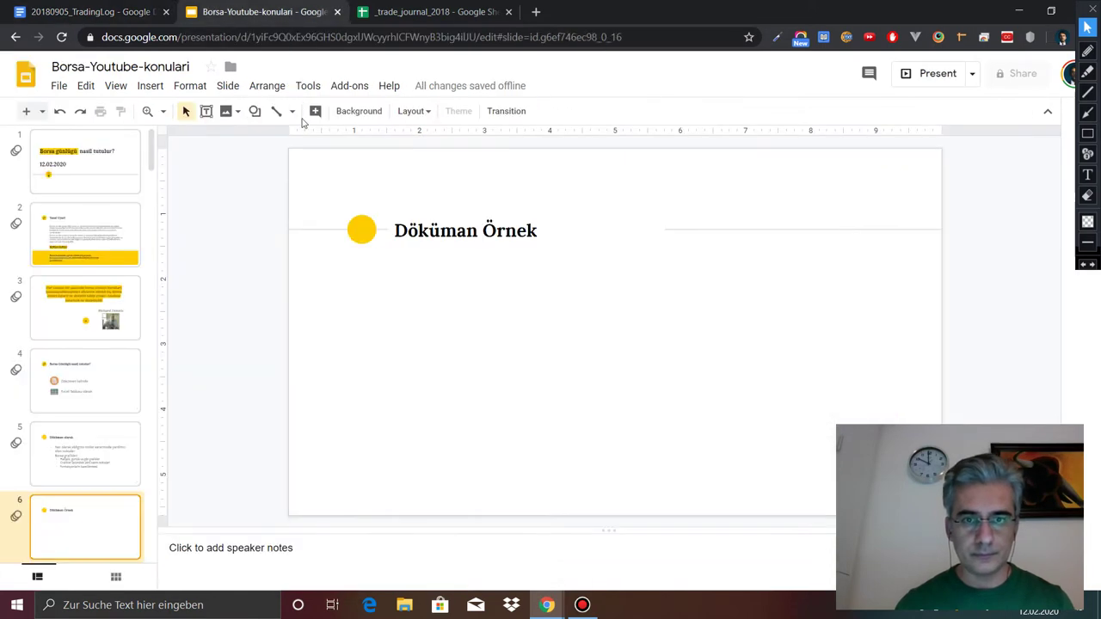
{"action": "left_click", "coordinate": [937, 73]}
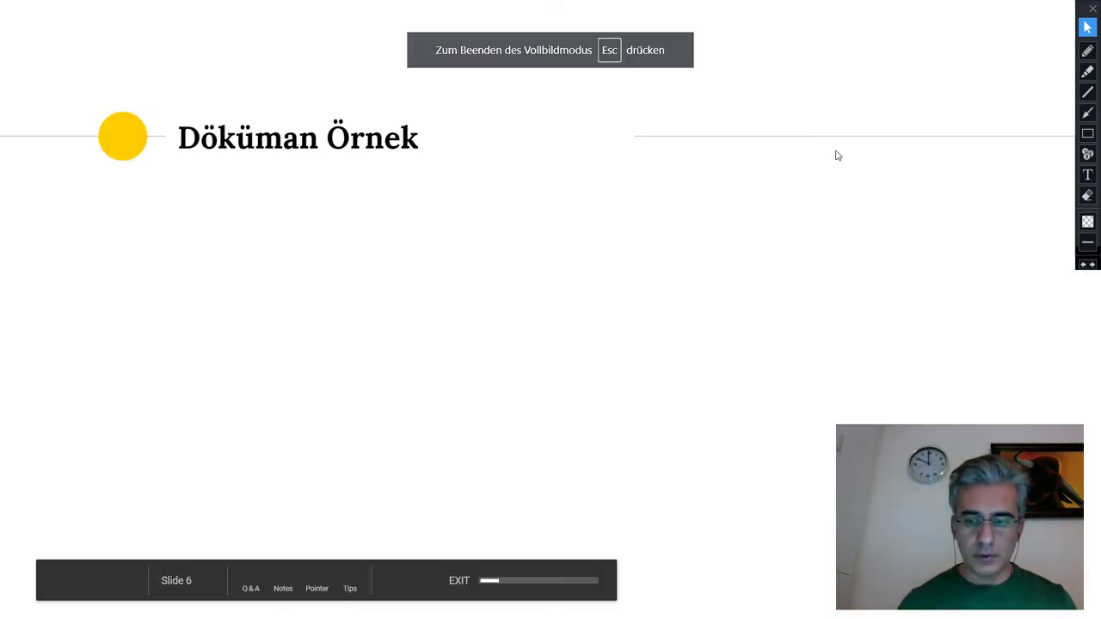
{"action": "left_click", "coordinate": [835, 153]}
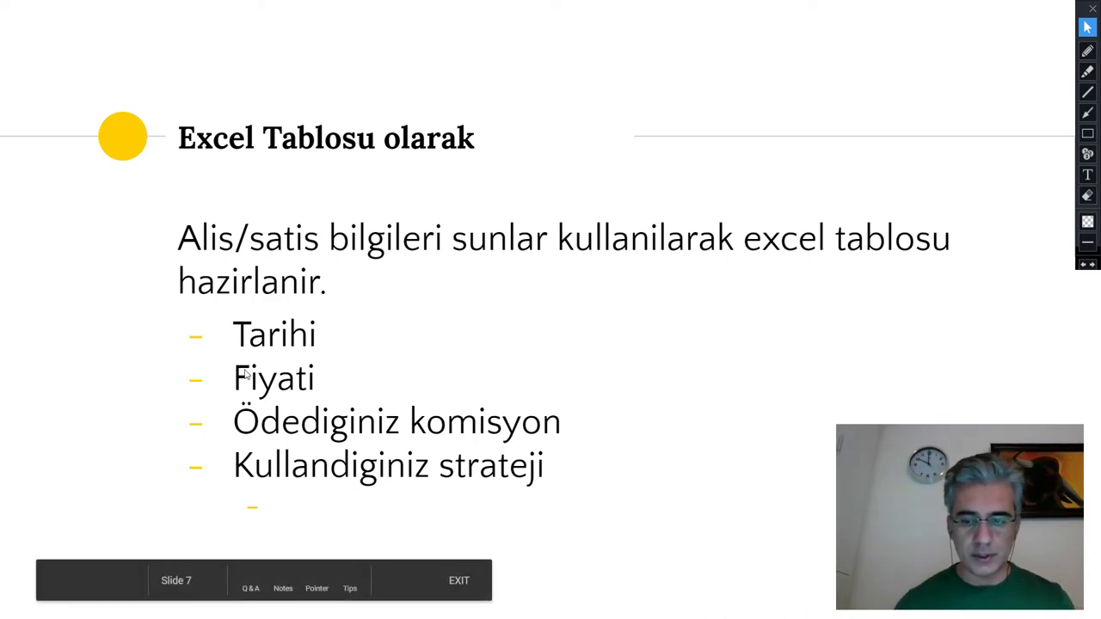
{"action": "key", "text": "Right"}
{"action": "key", "text": "Escape"}
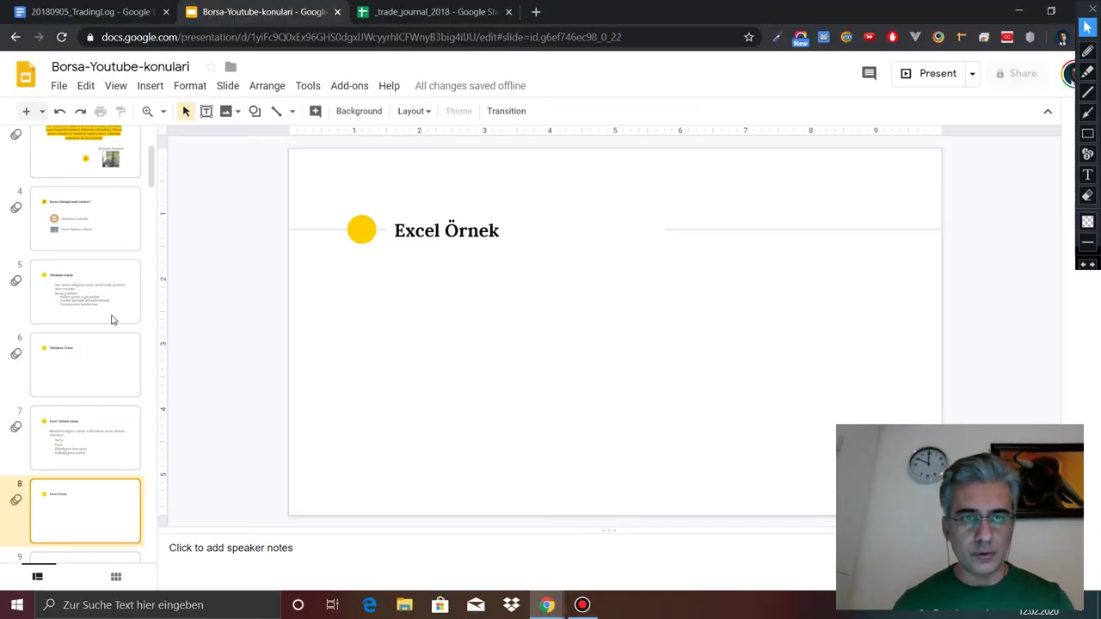
- Switch to the _trade_journal_2018 spreadsheet and examine the afx trade's purchase entries from symbol to total
{"action": "left_click", "coordinate": [445, 14]}
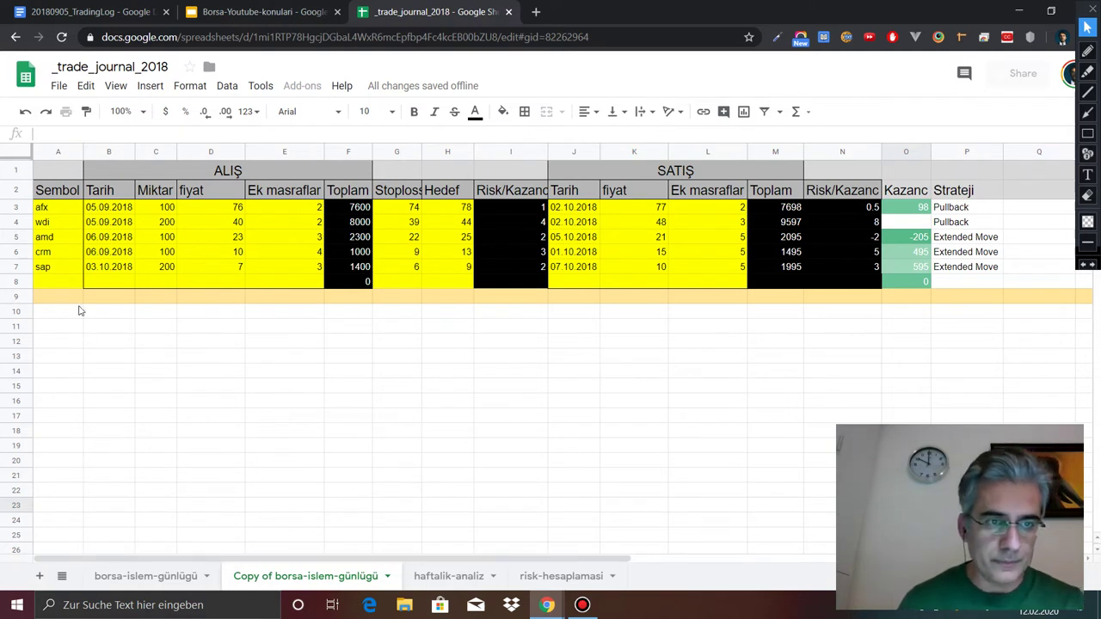
{"action": "left_click", "coordinate": [60, 207]}
{"action": "left_click", "coordinate": [57, 196]}
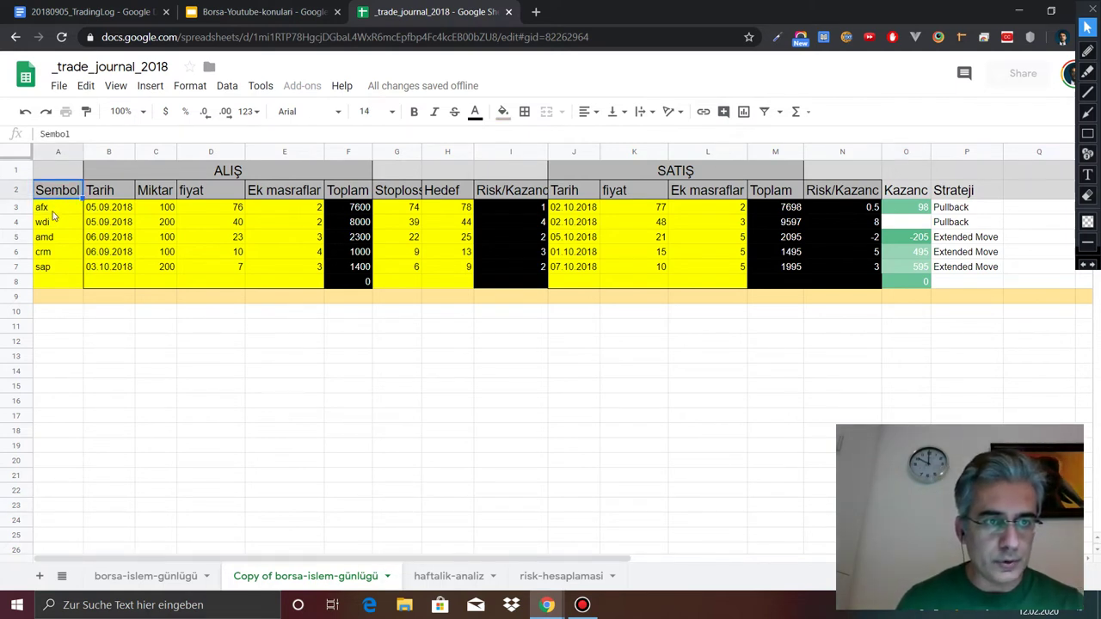
{"action": "left_click", "coordinate": [55, 215]}
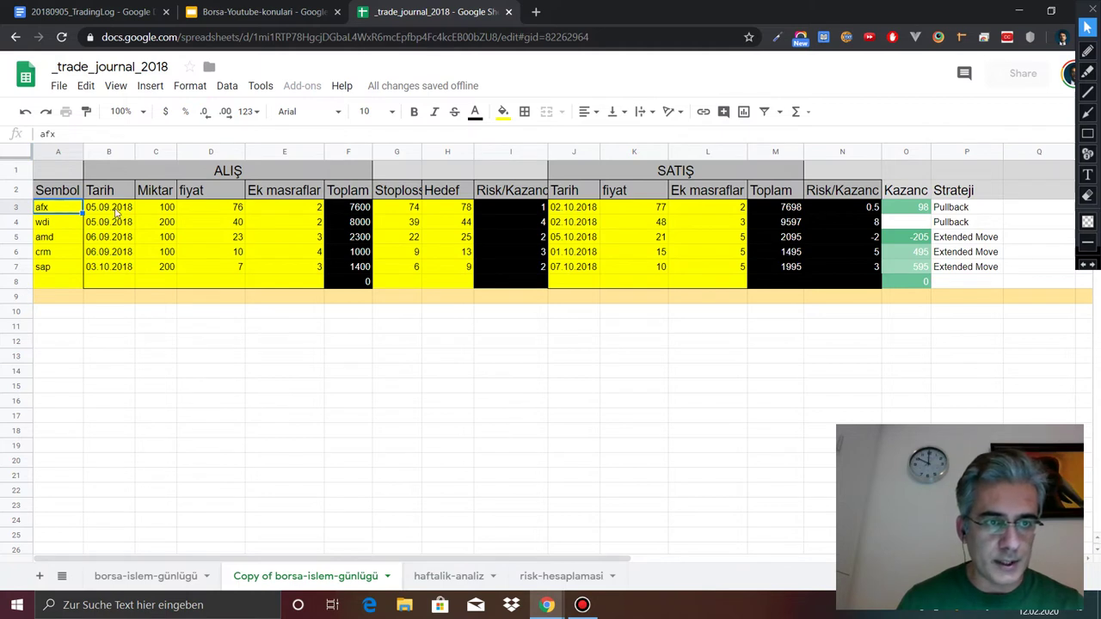
{"action": "left_click", "coordinate": [121, 210]}
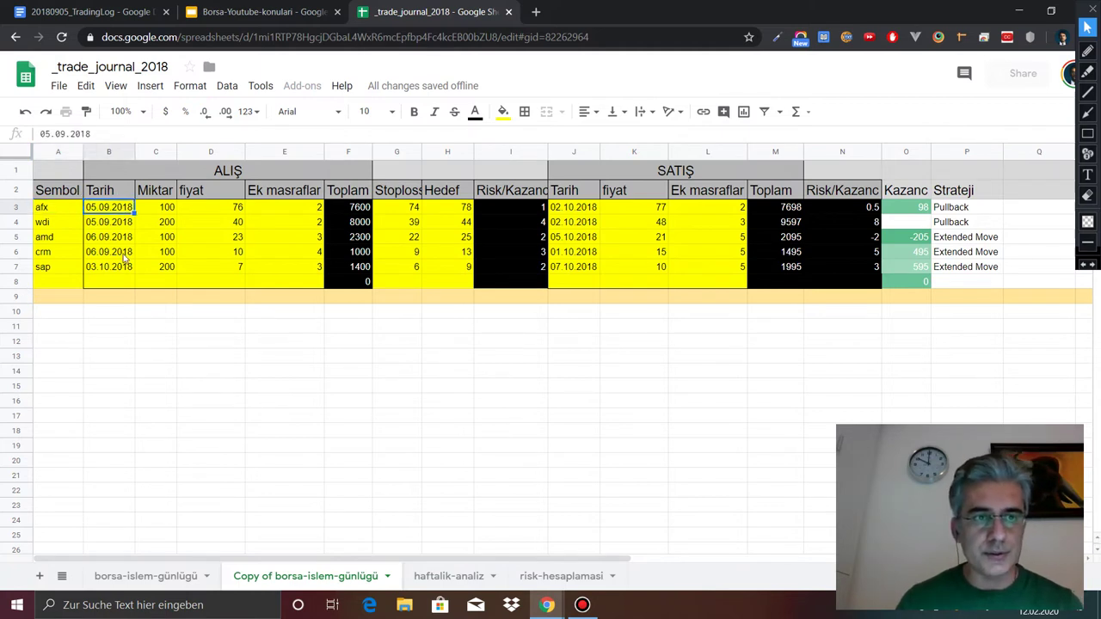
{"action": "left_click", "coordinate": [160, 211]}
{"action": "left_click", "coordinate": [199, 212]}
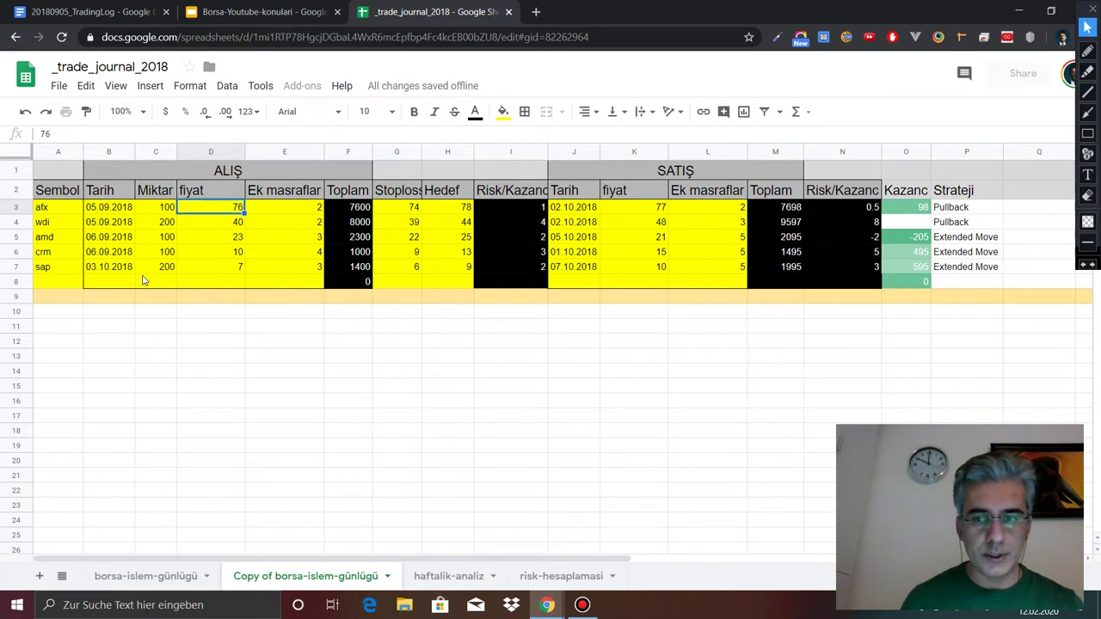
{"action": "key", "text": "Right"}
{"action": "key", "text": "Right"}
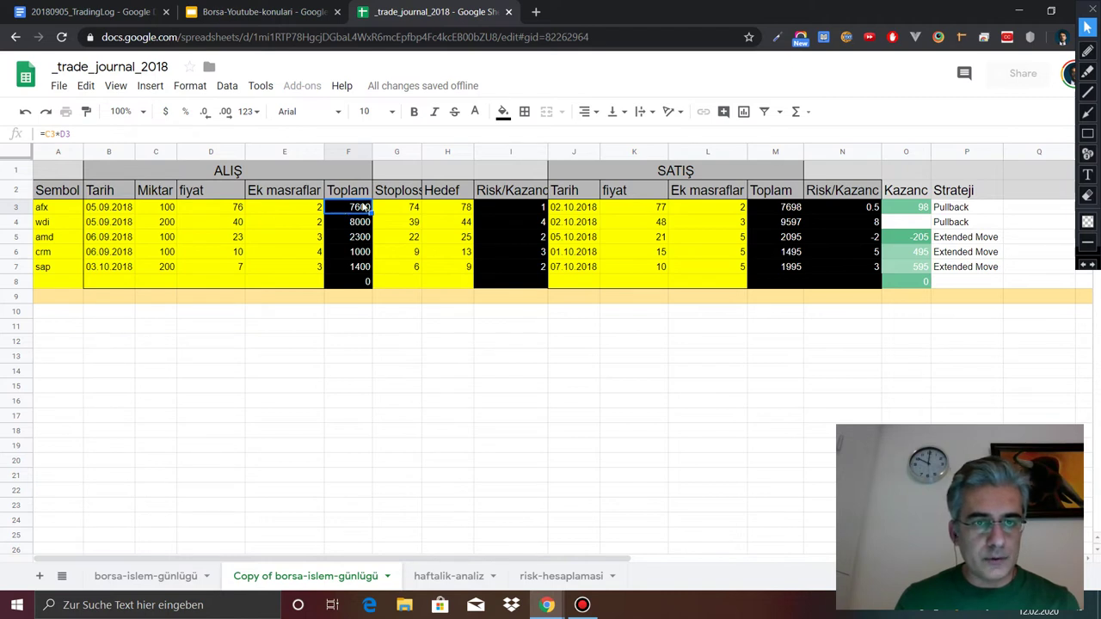
- Widen the Stoploss column so its header fits completely
{"action": "left_click", "coordinate": [409, 209]}
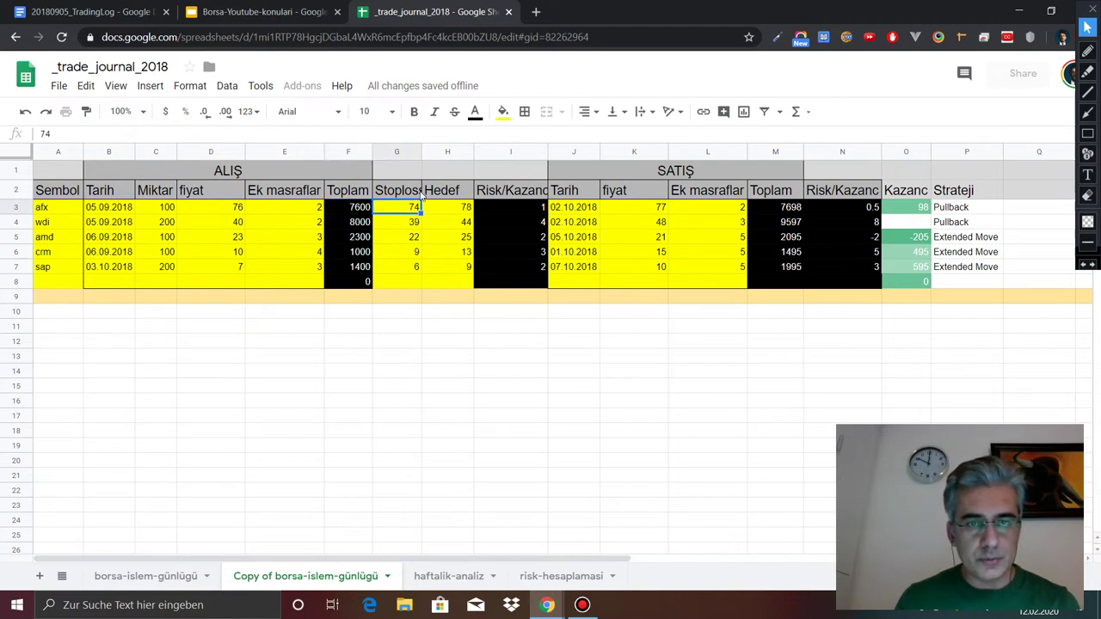
{"action": "left_click_drag", "start_coordinate": [421, 159], "coordinate": [435, 159]}
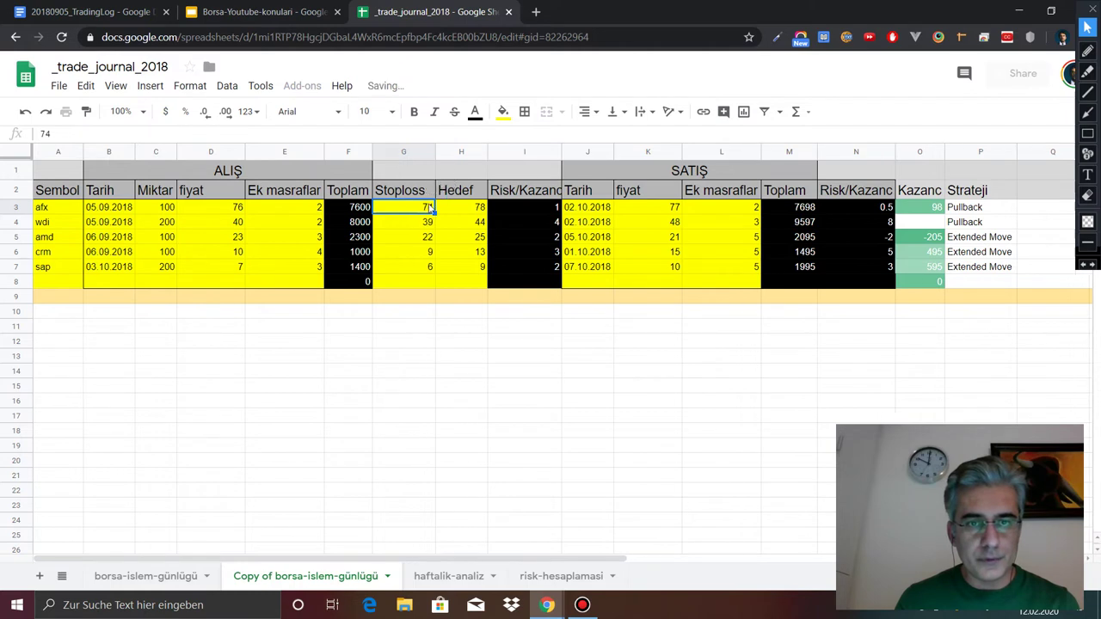
- Examine the purchase price, stop-loss, target and planned risk/reward cells of the afx and wdi trades
{"action": "left_click", "coordinate": [219, 210]}
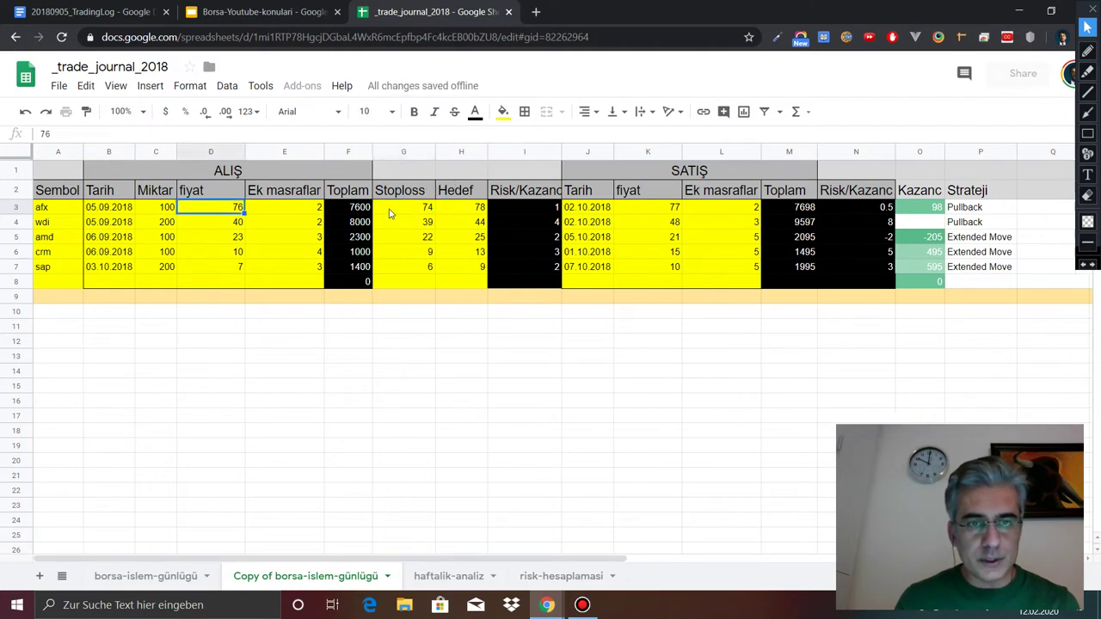
{"action": "left_click", "coordinate": [410, 211]}
{"action": "left_click", "coordinate": [458, 213]}
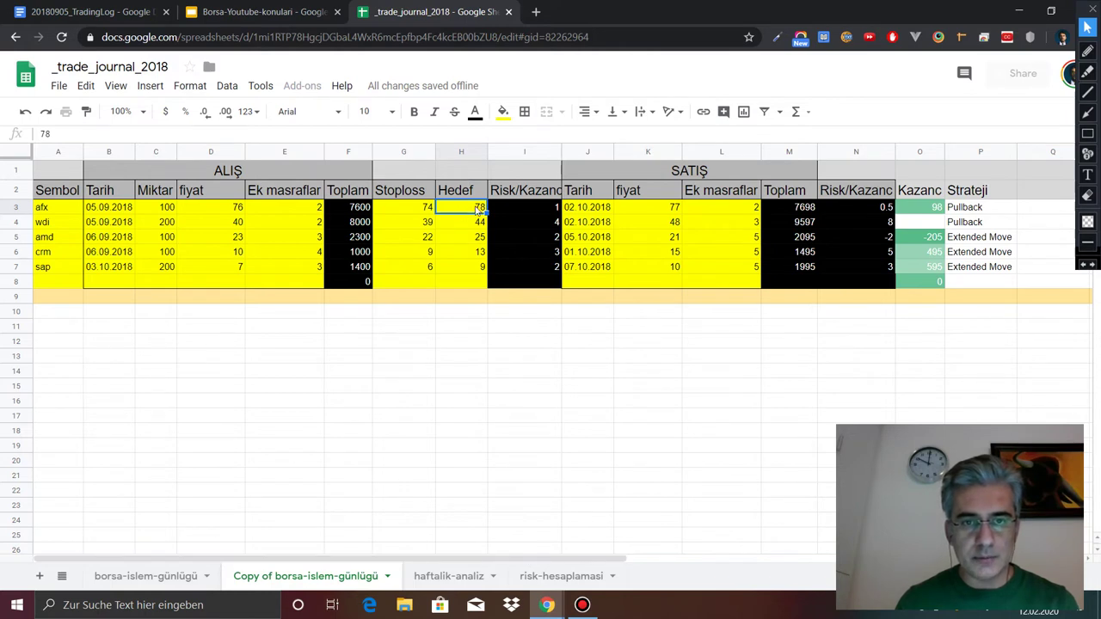
{"action": "left_click", "coordinate": [536, 205]}
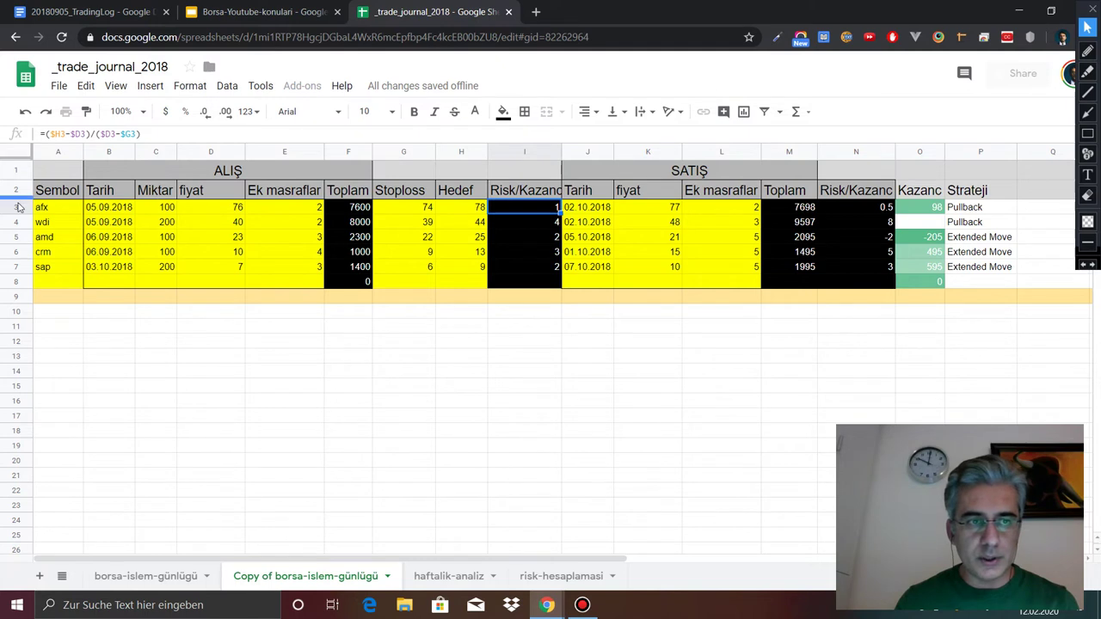
{"action": "left_click", "coordinate": [15, 206]}
{"action": "left_click", "coordinate": [525, 222]}
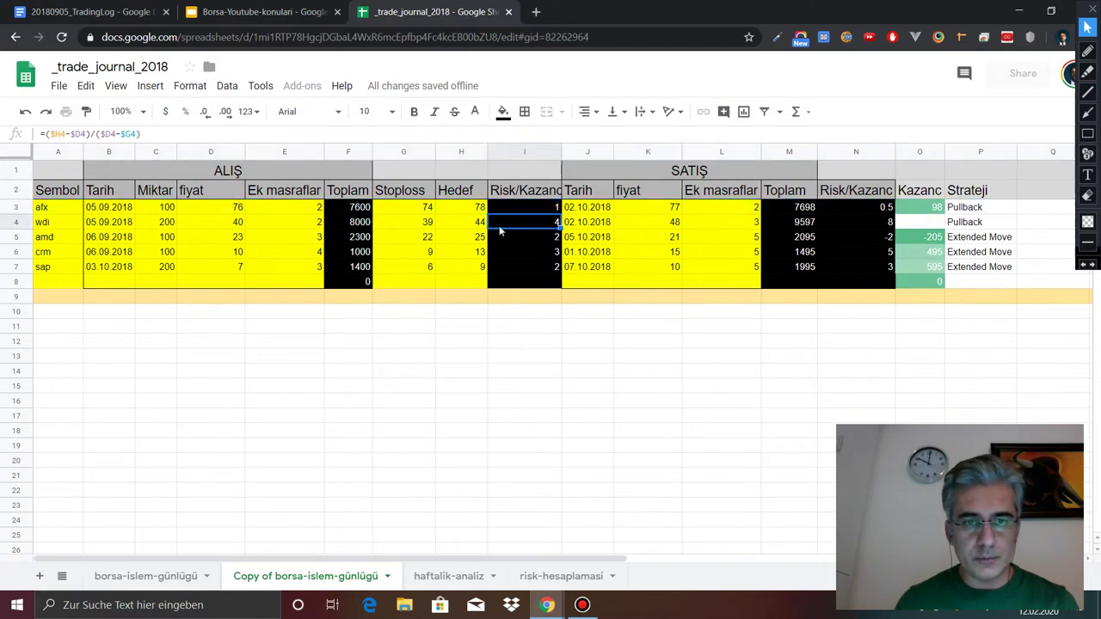
{"action": "left_click_drag", "start_coordinate": [62, 220], "coordinate": [61, 208]}
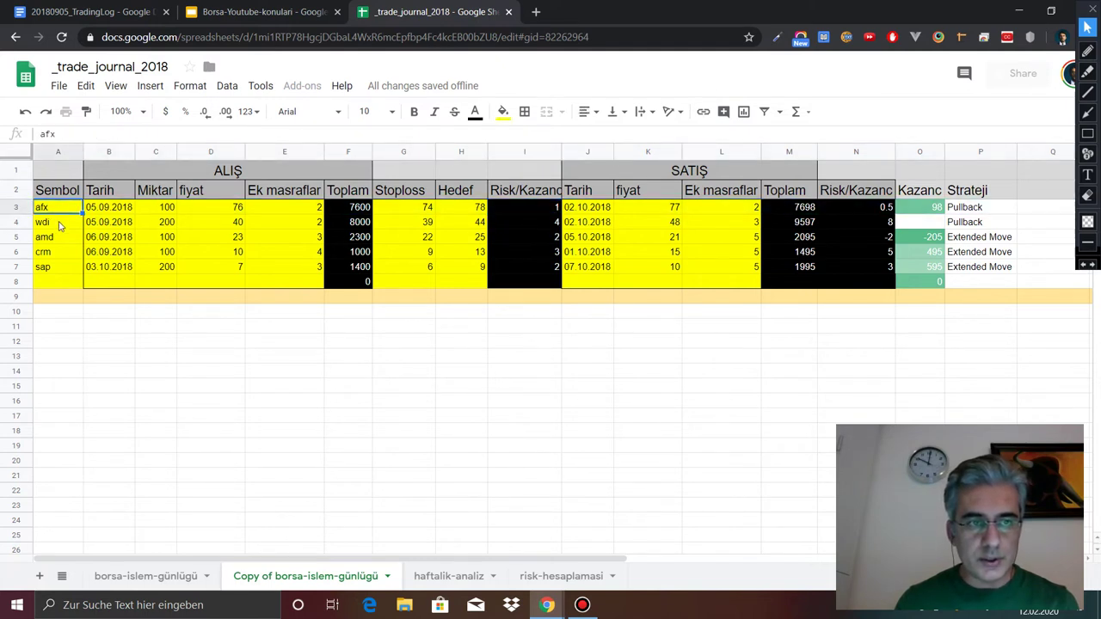
{"action": "left_click", "coordinate": [524, 222]}
{"action": "left_click", "coordinate": [527, 252]}
{"action": "left_click", "coordinate": [528, 223]}
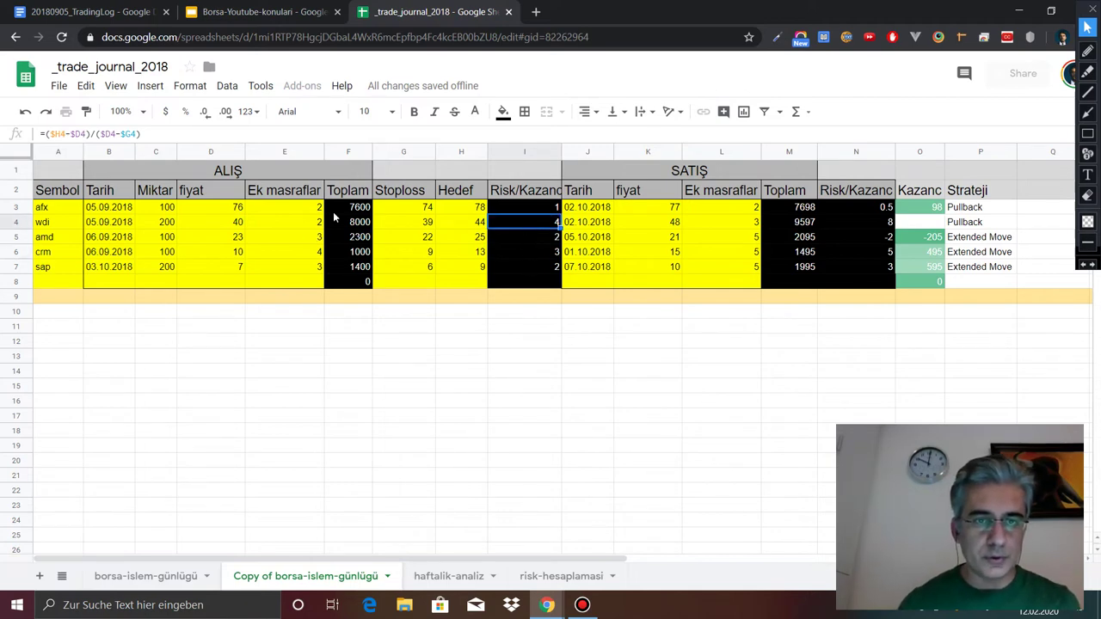
{"action": "left_click", "coordinate": [395, 222]}
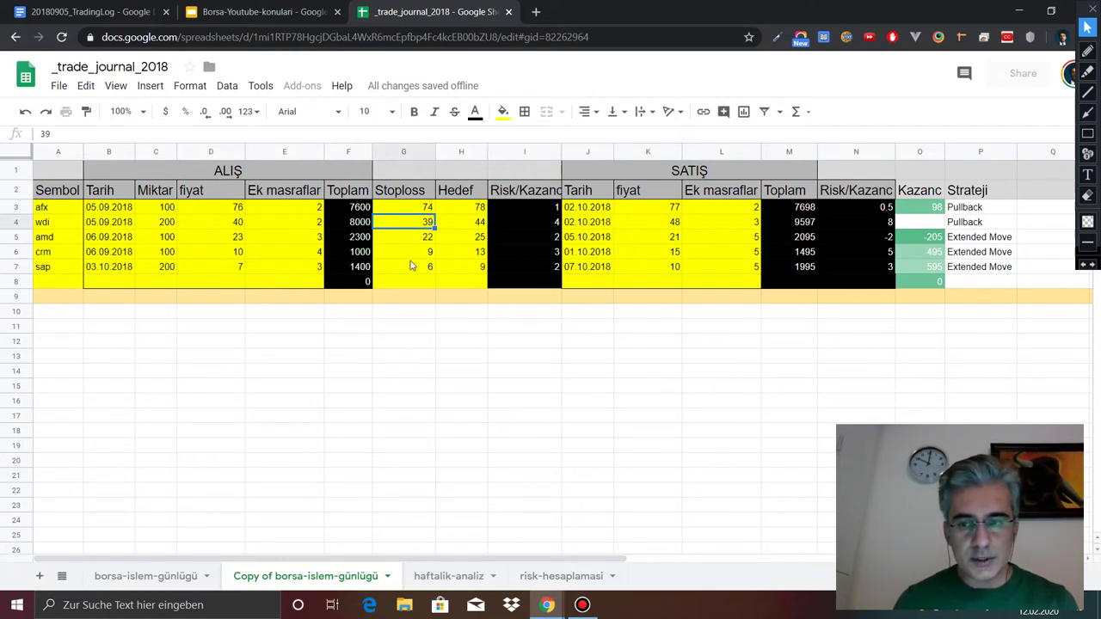
{"action": "left_click", "coordinate": [481, 225]}
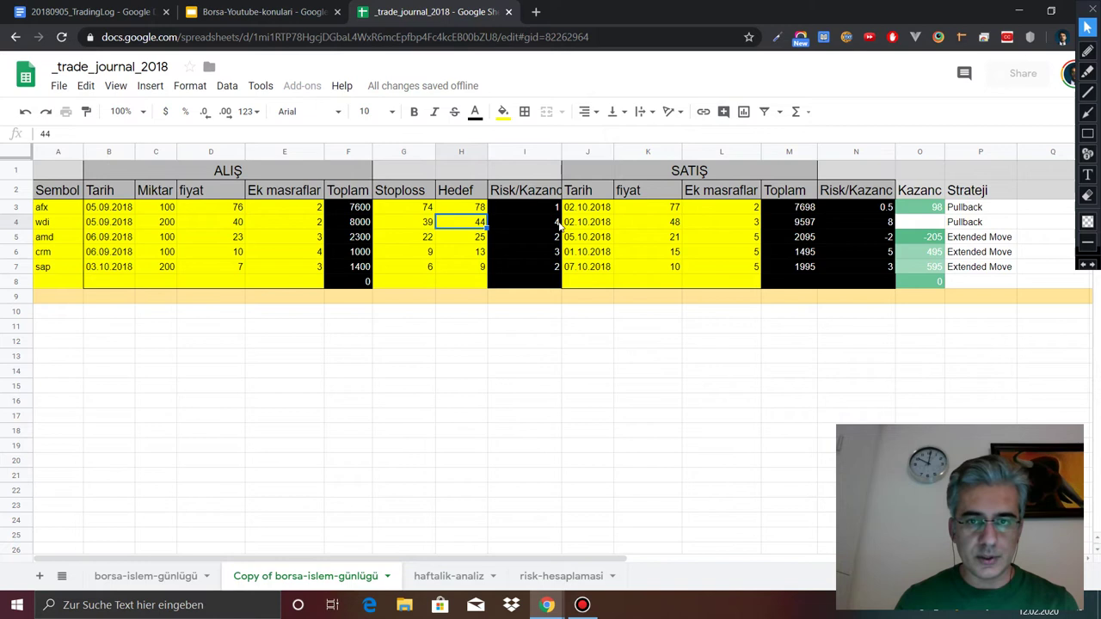
- Review the wdi trade's sale entries and strategy, comparing its planned risk/reward with the realized one
{"action": "left_click", "coordinate": [638, 227]}
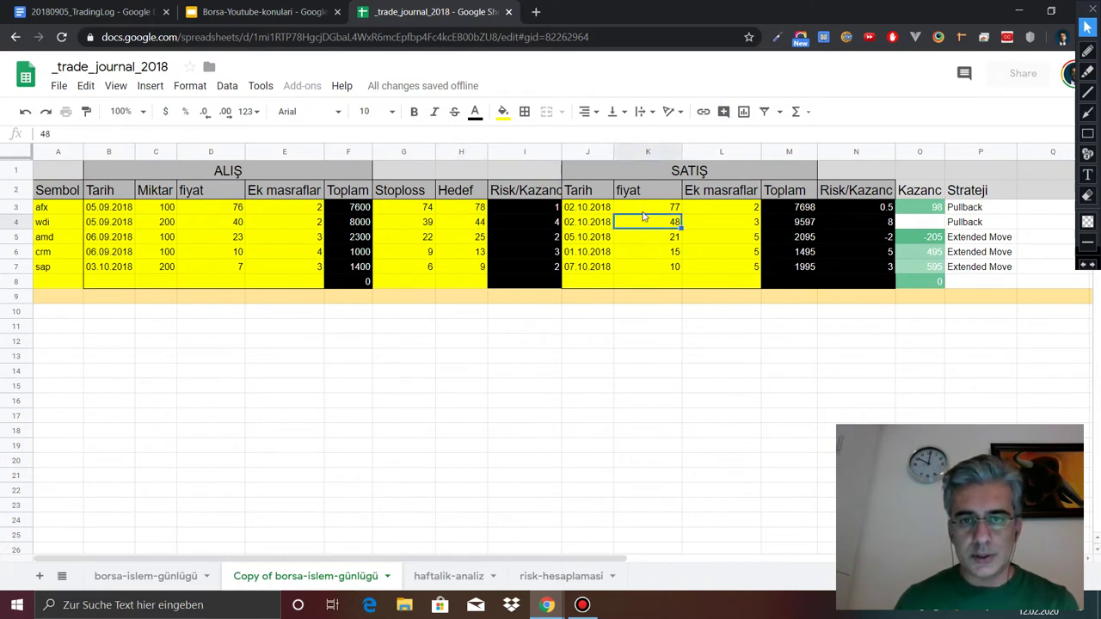
{"action": "left_click", "coordinate": [700, 227]}
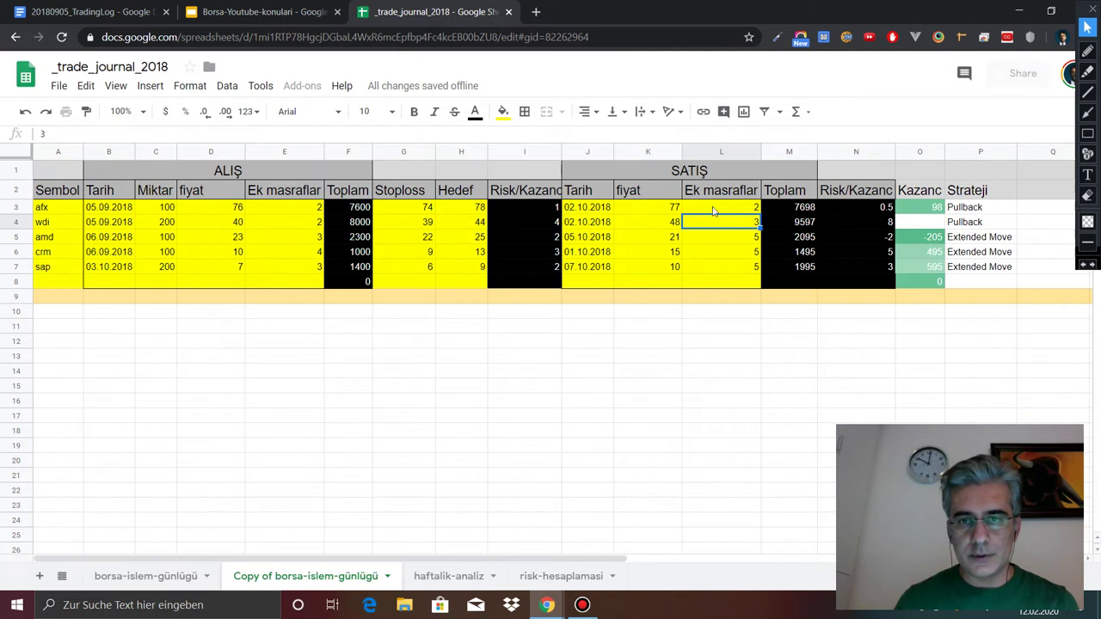
{"action": "left_click", "coordinate": [798, 226]}
{"action": "left_click", "coordinate": [855, 225]}
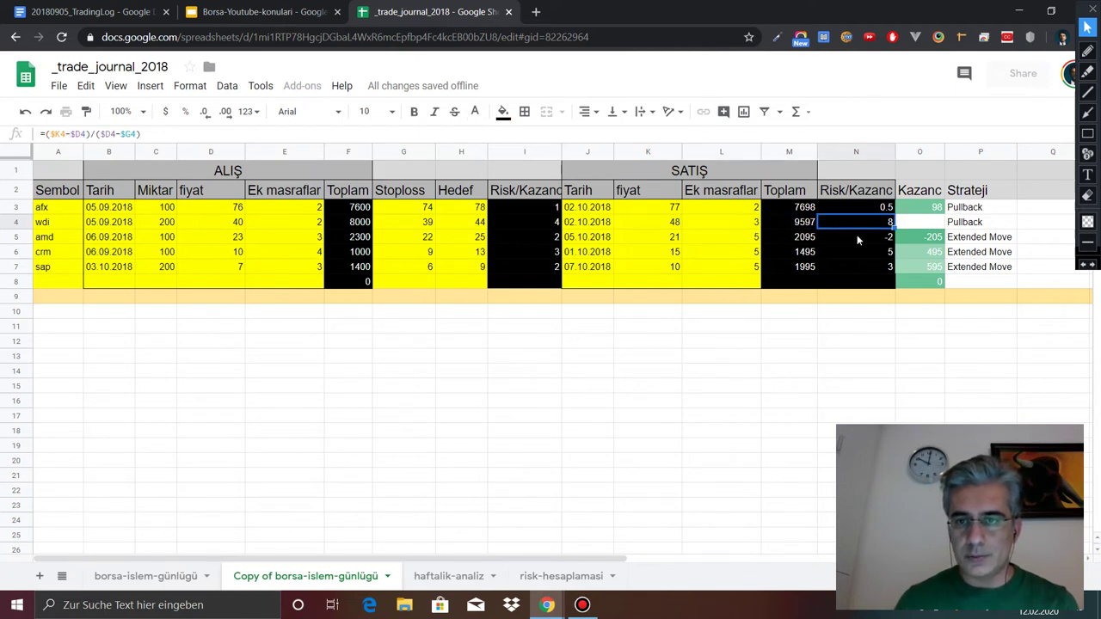
{"action": "left_click", "coordinate": [550, 222]}
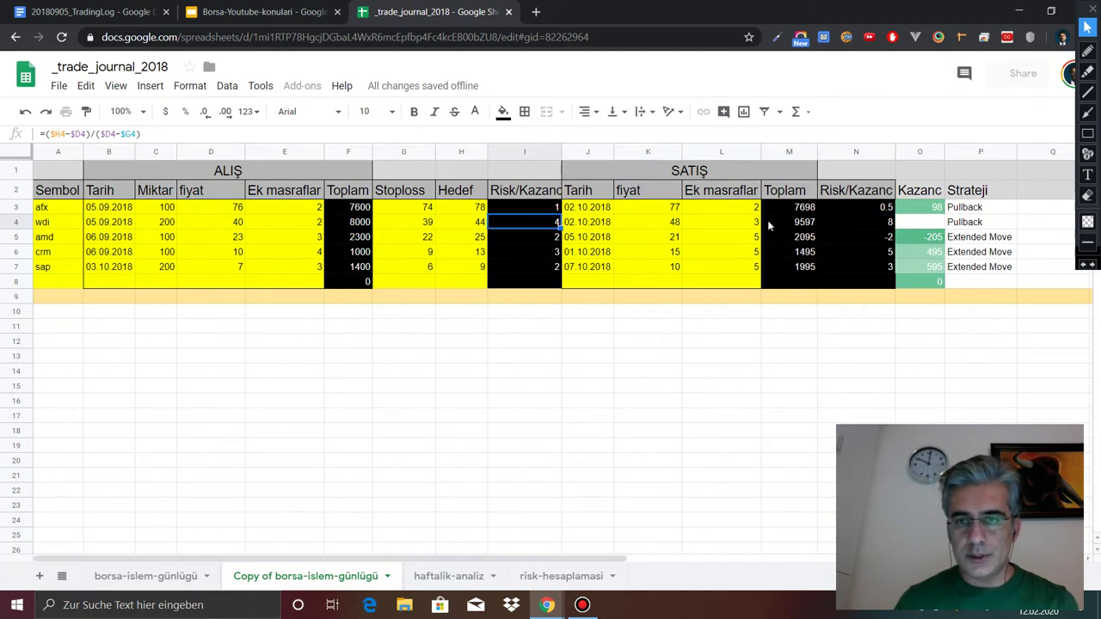
{"action": "left_click", "coordinate": [855, 222]}
{"action": "left_click", "coordinate": [529, 223]}
{"action": "left_click", "coordinate": [858, 223]}
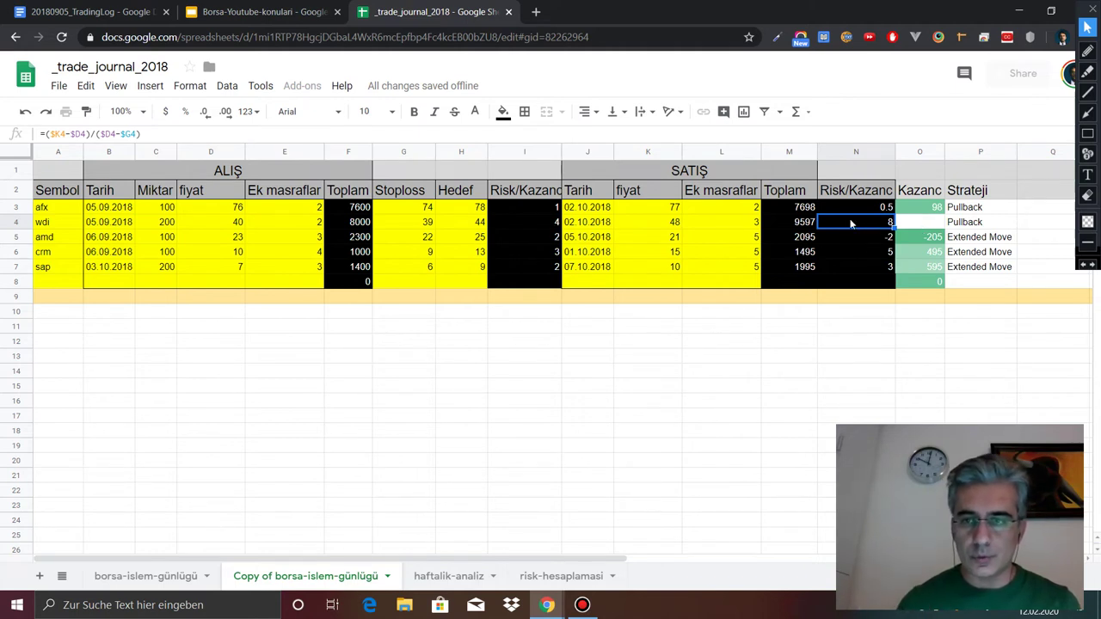
{"action": "left_click", "coordinate": [978, 209]}
{"action": "left_click", "coordinate": [974, 226]}
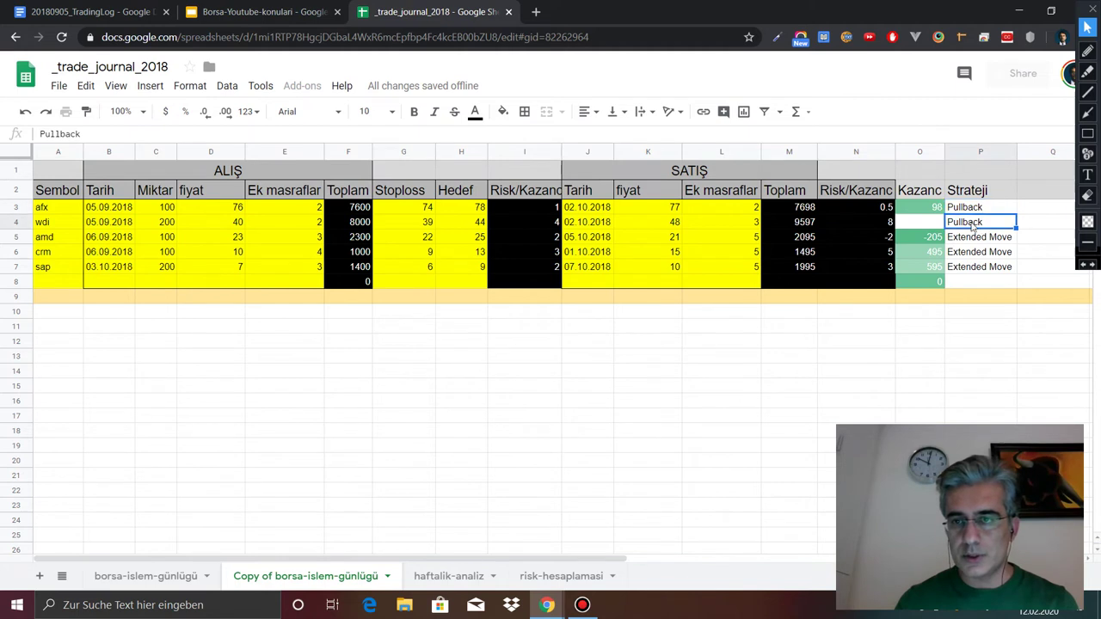
- Set the text colour of the Kazanc values in O3:O8 to black
{"action": "left_click", "coordinate": [922, 237]}
{"action": "left_click_drag", "start_coordinate": [923, 208], "coordinate": [922, 284]}
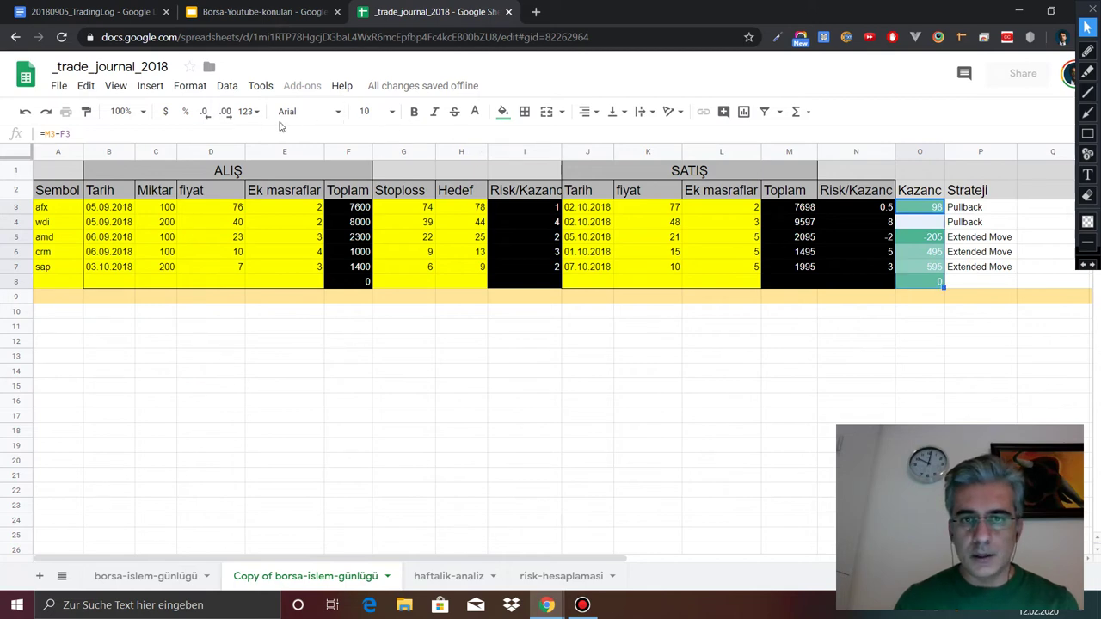
{"action": "left_click", "coordinate": [476, 112]}
{"action": "left_click", "coordinate": [480, 160]}
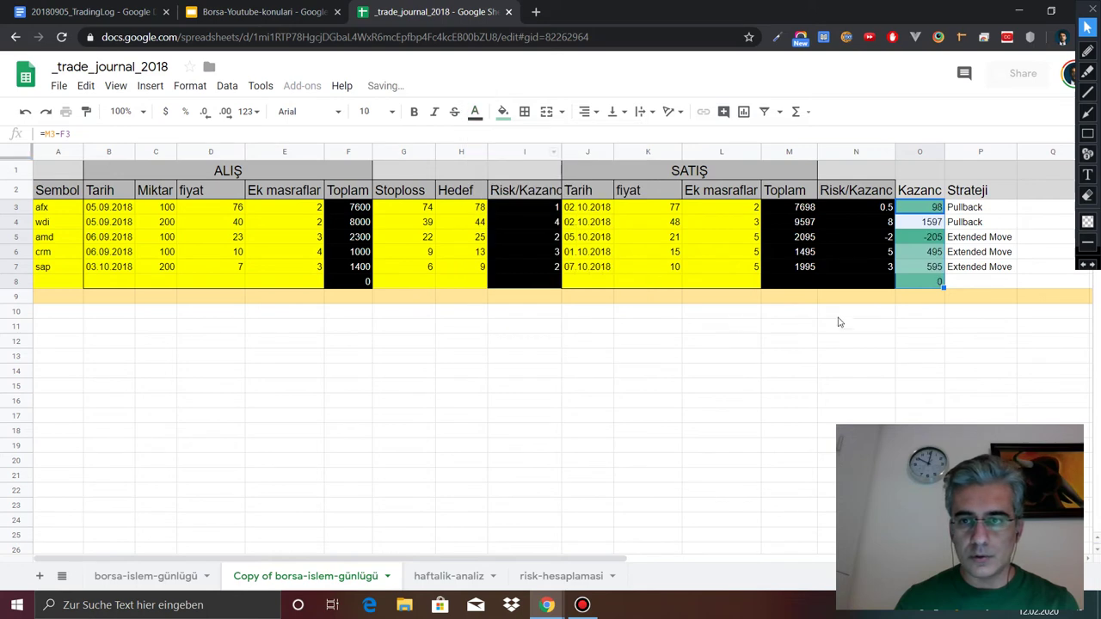
{"action": "left_click", "coordinate": [887, 332]}
- Examine the Kazanc results of the amd and wdi trades and the formula in the column's last cell
{"action": "left_click", "coordinate": [939, 238]}
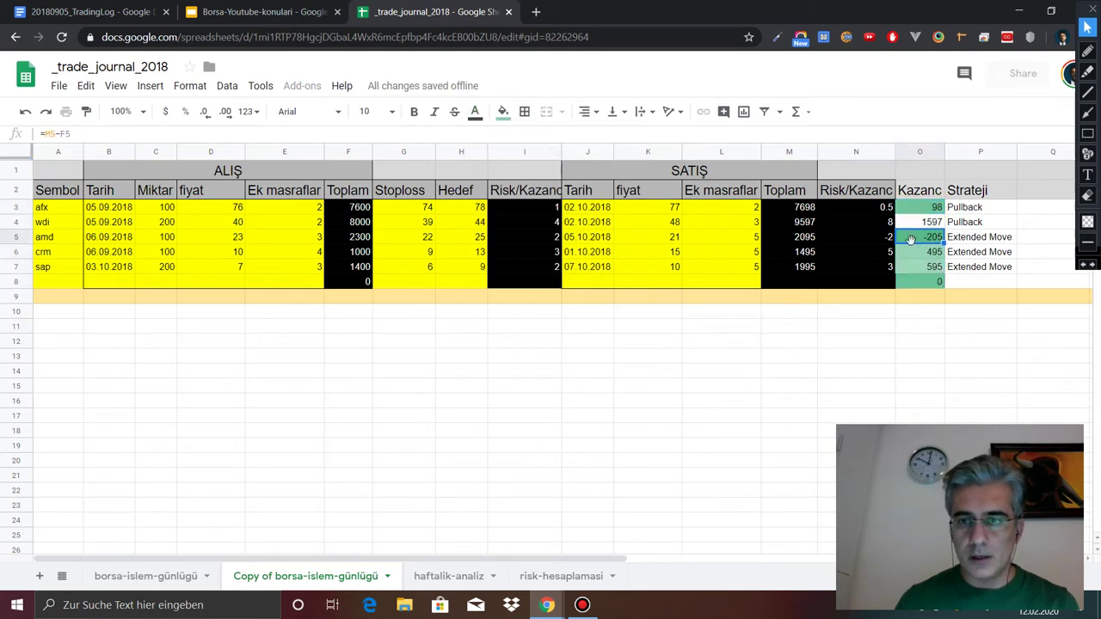
{"action": "left_click", "coordinate": [26, 238]}
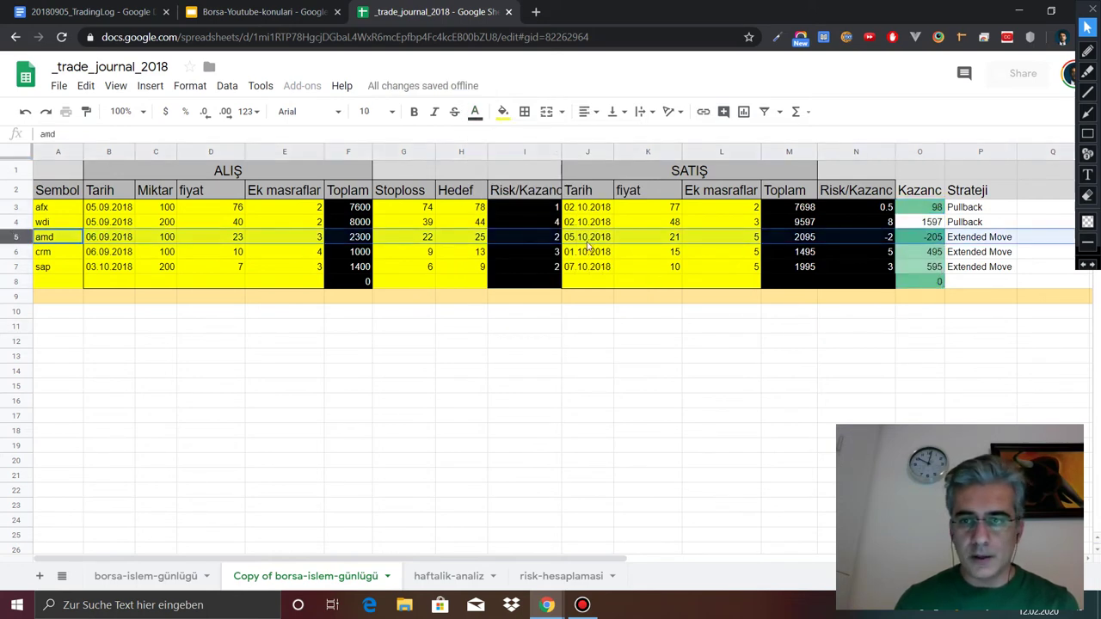
{"action": "left_click", "coordinate": [933, 224]}
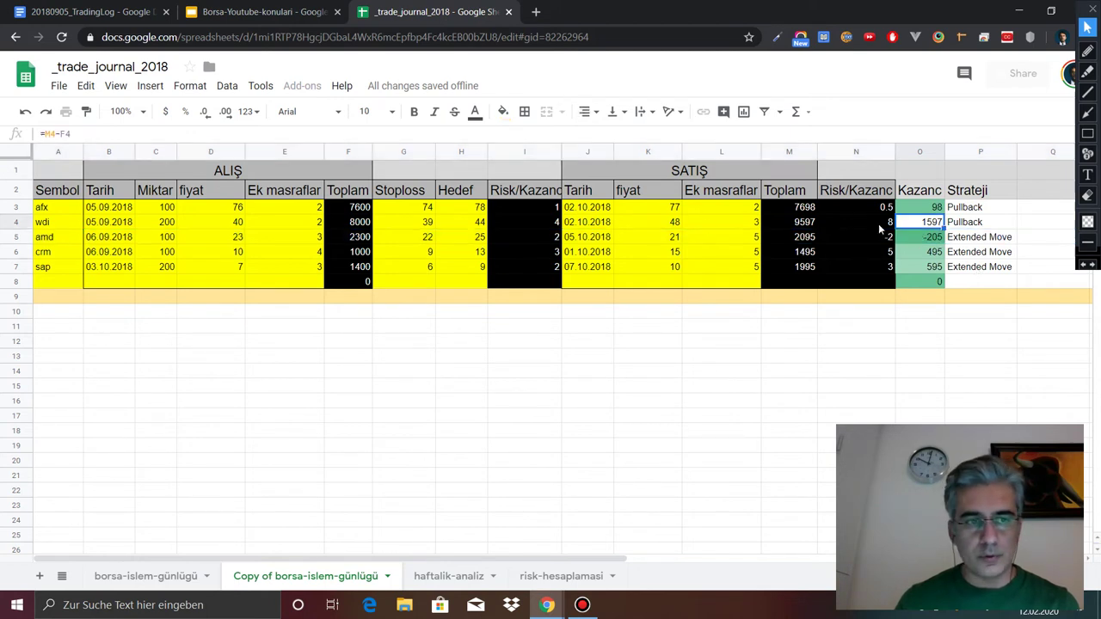
{"action": "left_click", "coordinate": [19, 224]}
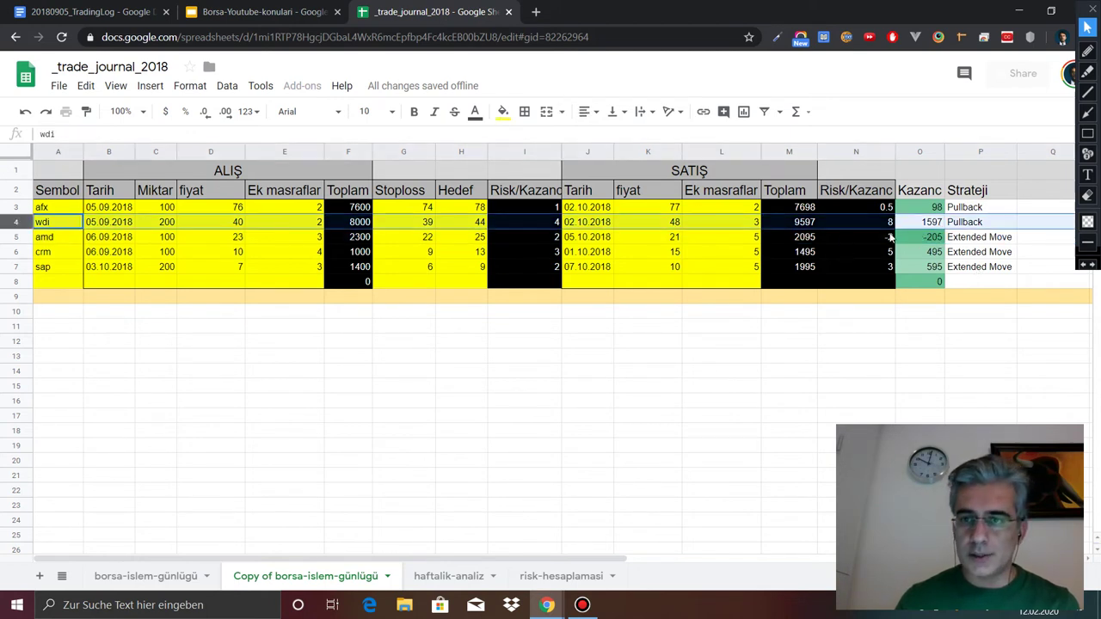
{"action": "left_click", "coordinate": [931, 225]}
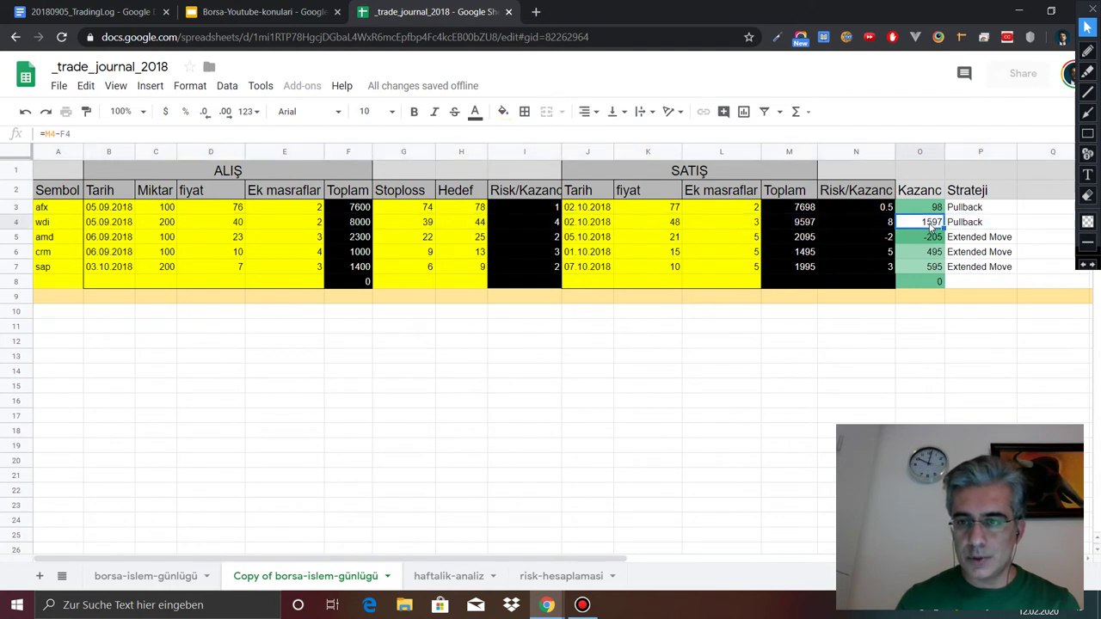
{"action": "left_click", "coordinate": [929, 283]}
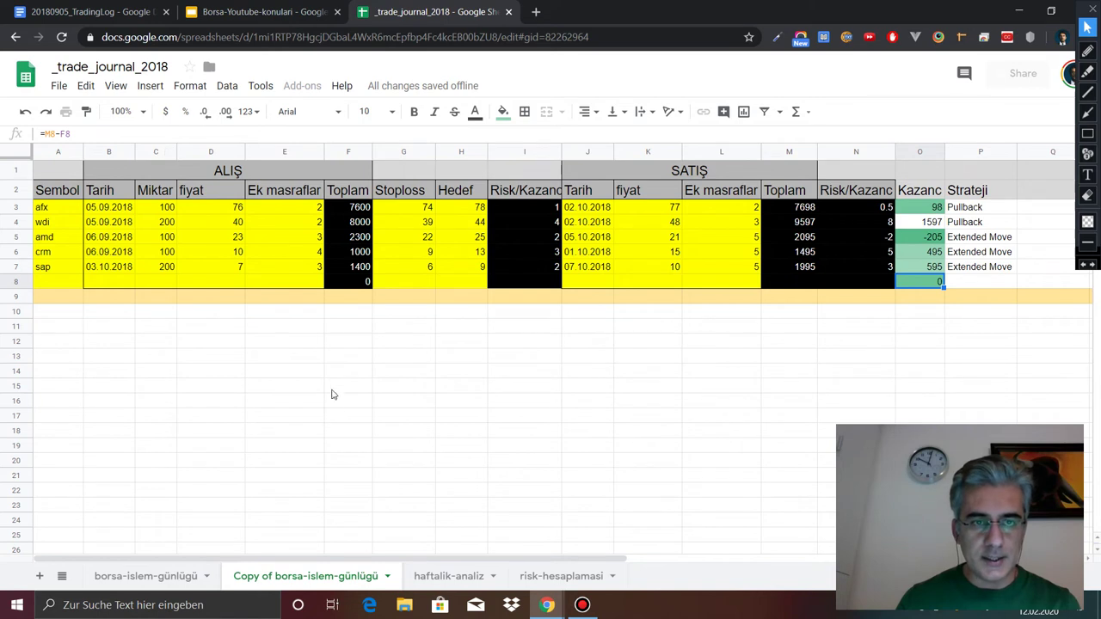
- Examine the afx trade's stop-loss and target values together with the planned Risk/Kazanc column
{"action": "left_click", "coordinate": [417, 210]}
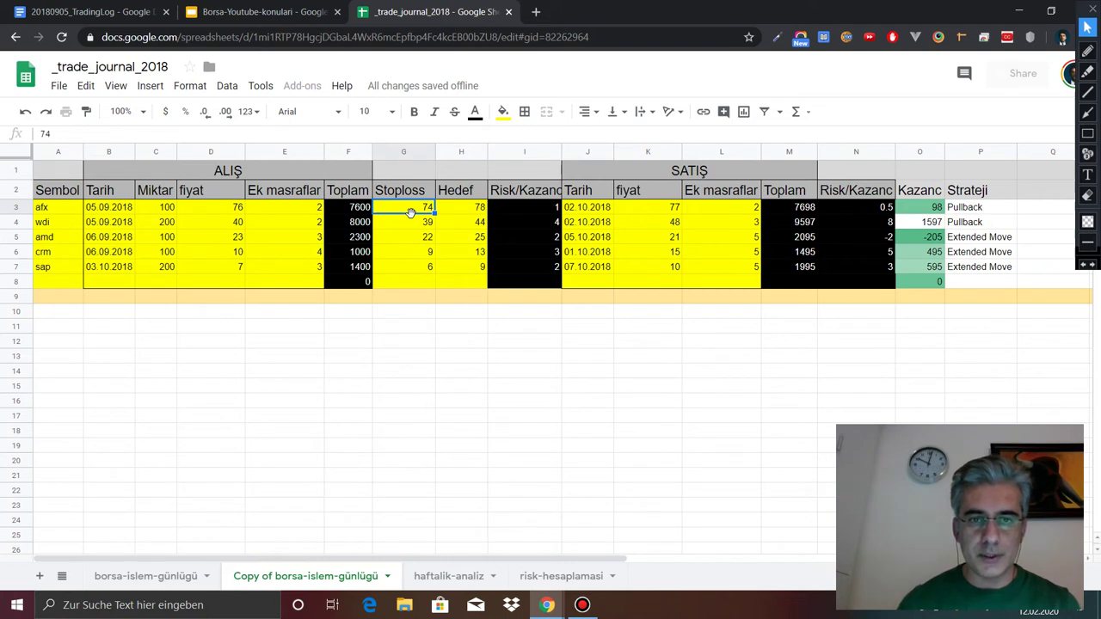
{"action": "left_click", "coordinate": [449, 214]}
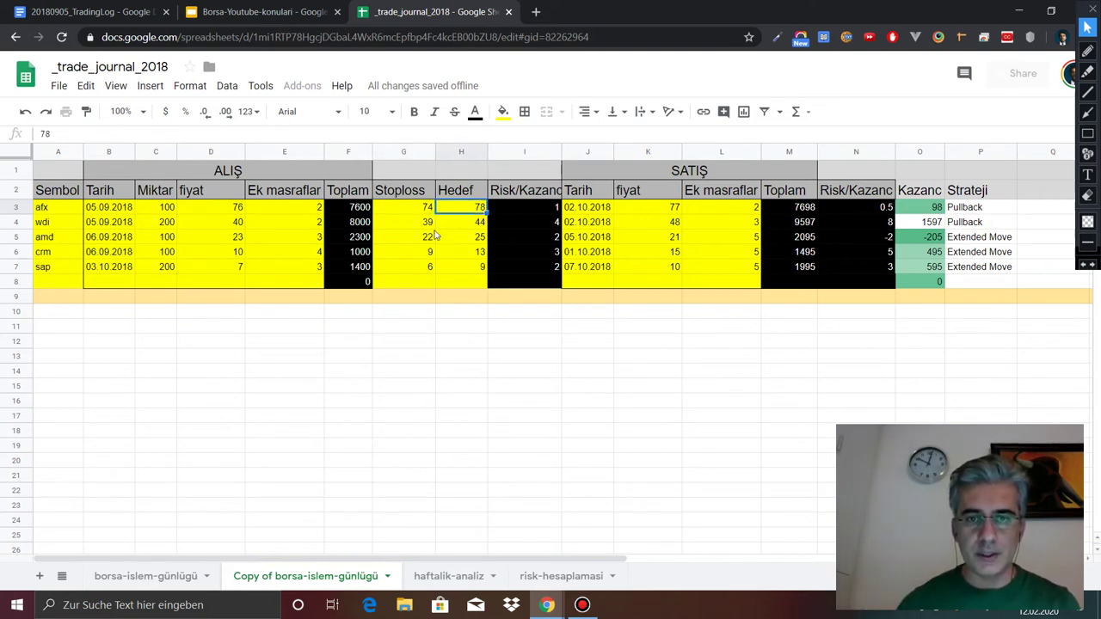
{"action": "left_click", "coordinate": [524, 197]}
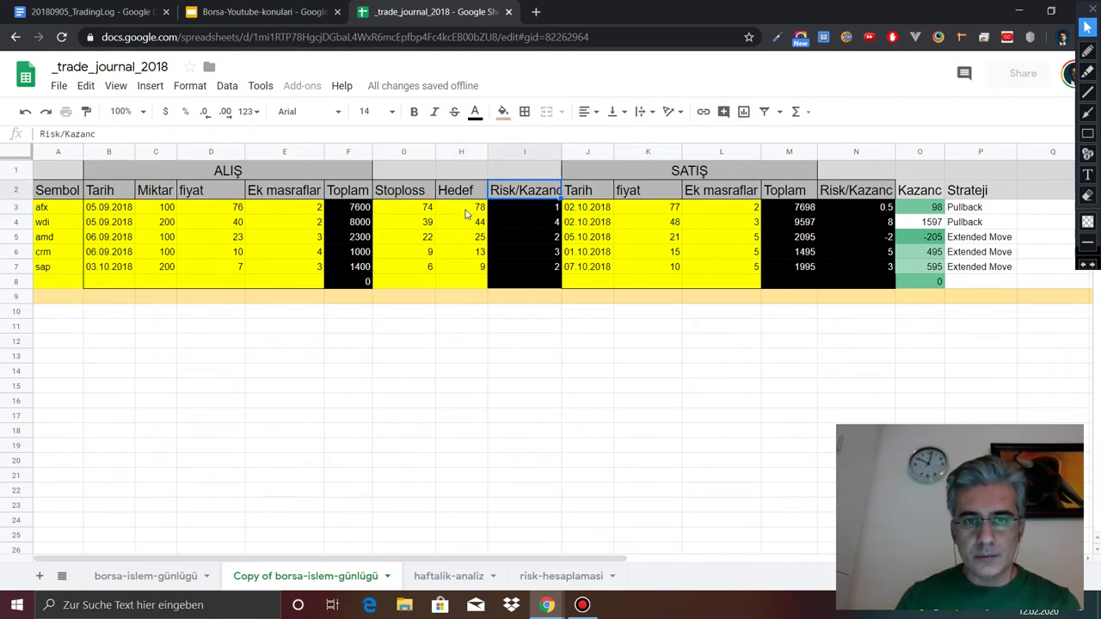
{"action": "left_click", "coordinate": [421, 208]}
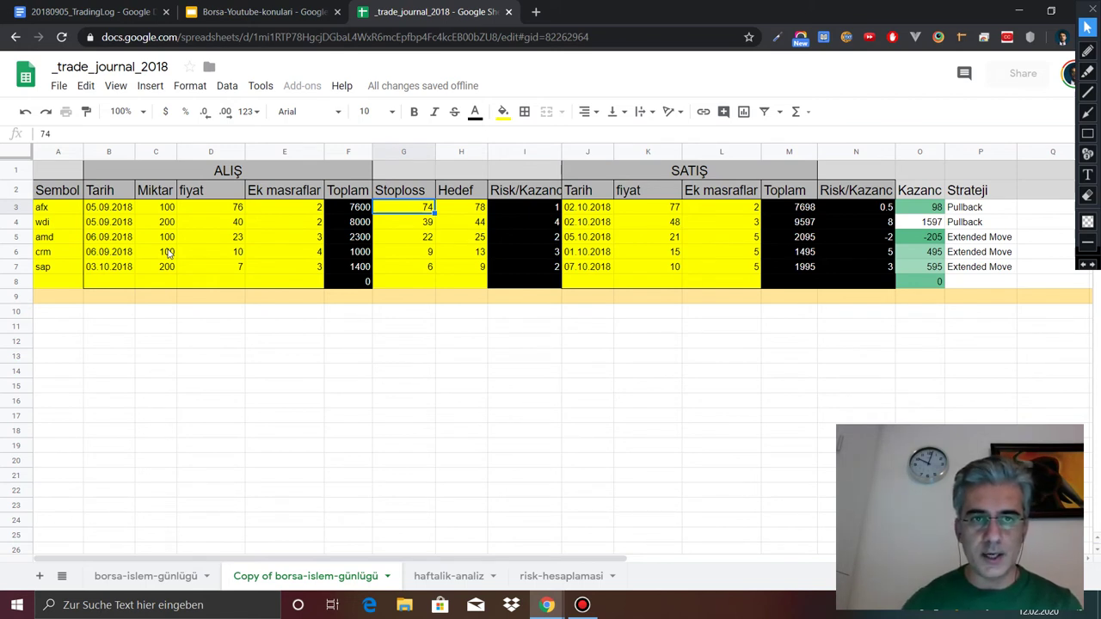
- Switch to the 20180905_TradingLog document and review the Wirecard repurchase entry and the 10.12.2018 CRM entry with its chart
{"action": "left_click", "coordinate": [124, 19]}
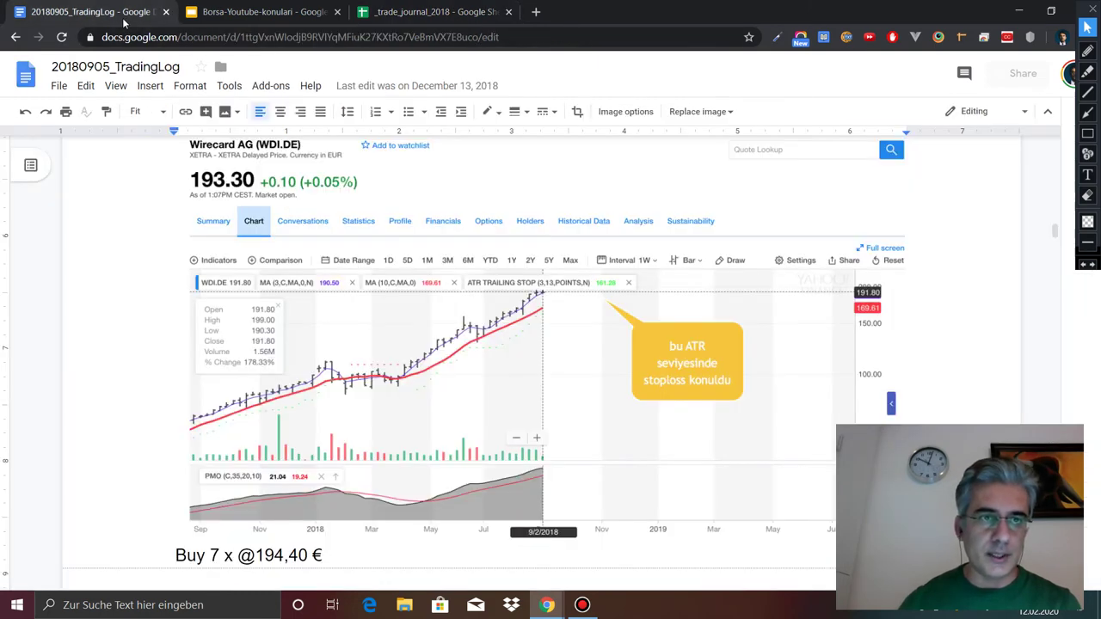
{"action": "scroll", "coordinate": [452, 300], "scroll_direction": "down", "scroll_amount": 15}
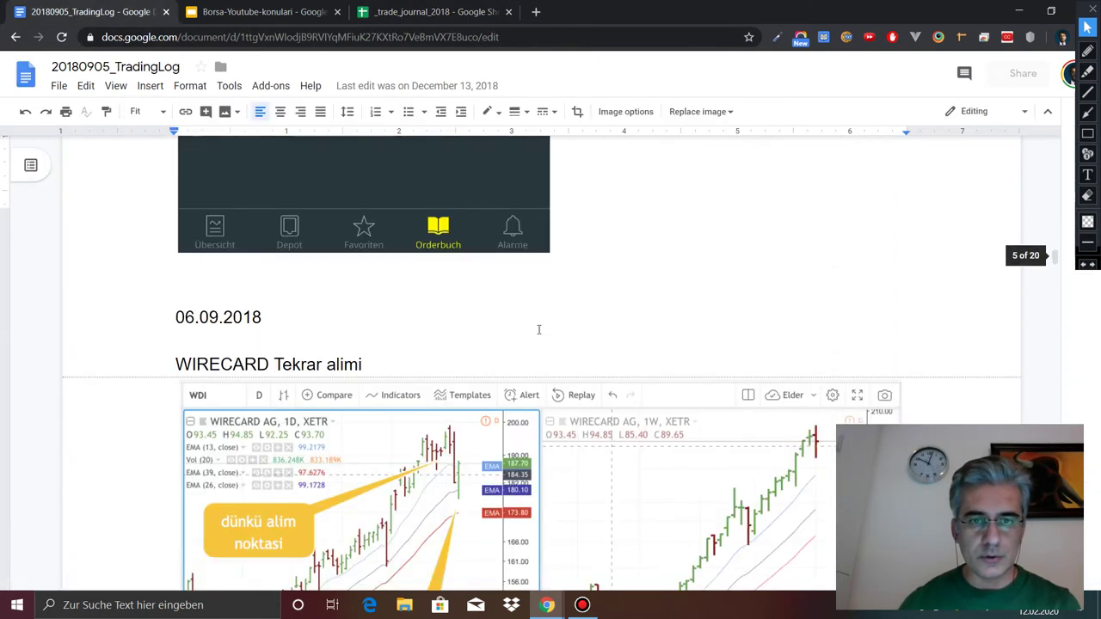
{"action": "scroll", "coordinate": [538, 329], "scroll_direction": "down", "scroll_amount": 3}
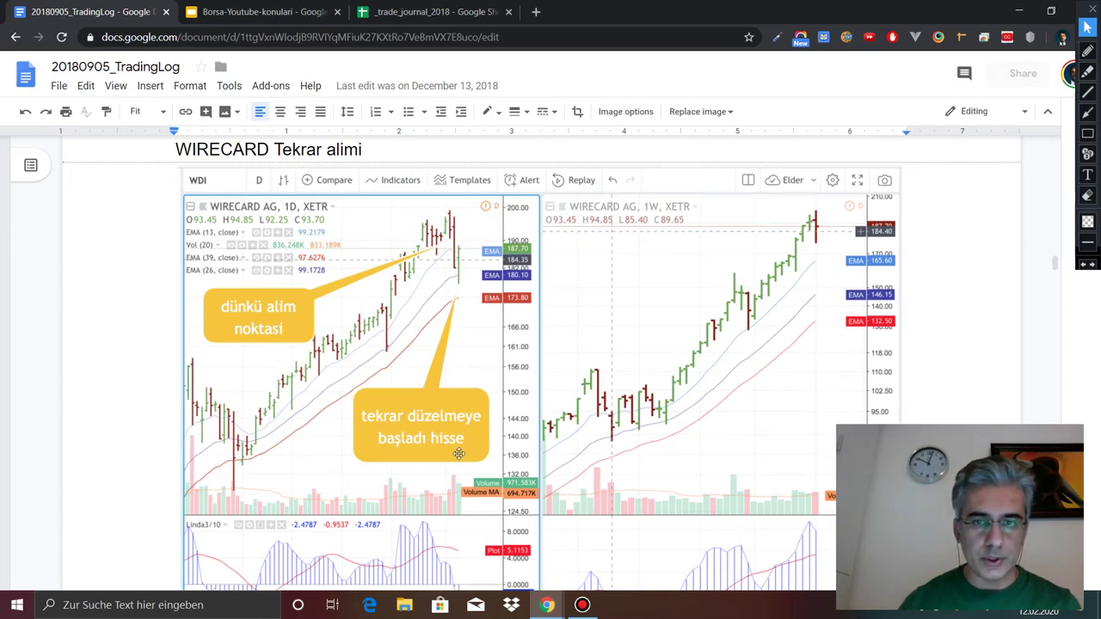
{"action": "scroll", "coordinate": [459, 454], "scroll_direction": "down", "scroll_amount": 3}
{"action": "scroll", "coordinate": [459, 450], "scroll_direction": "down", "scroll_amount": 20}
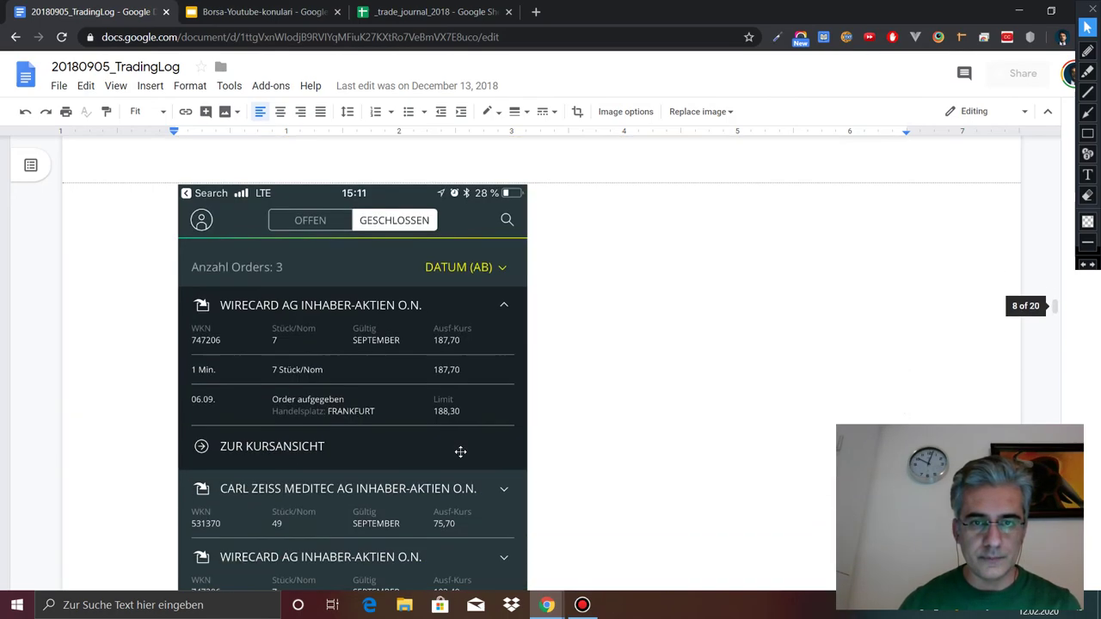
{"action": "scroll", "coordinate": [459, 451], "scroll_direction": "down", "scroll_amount": 15}
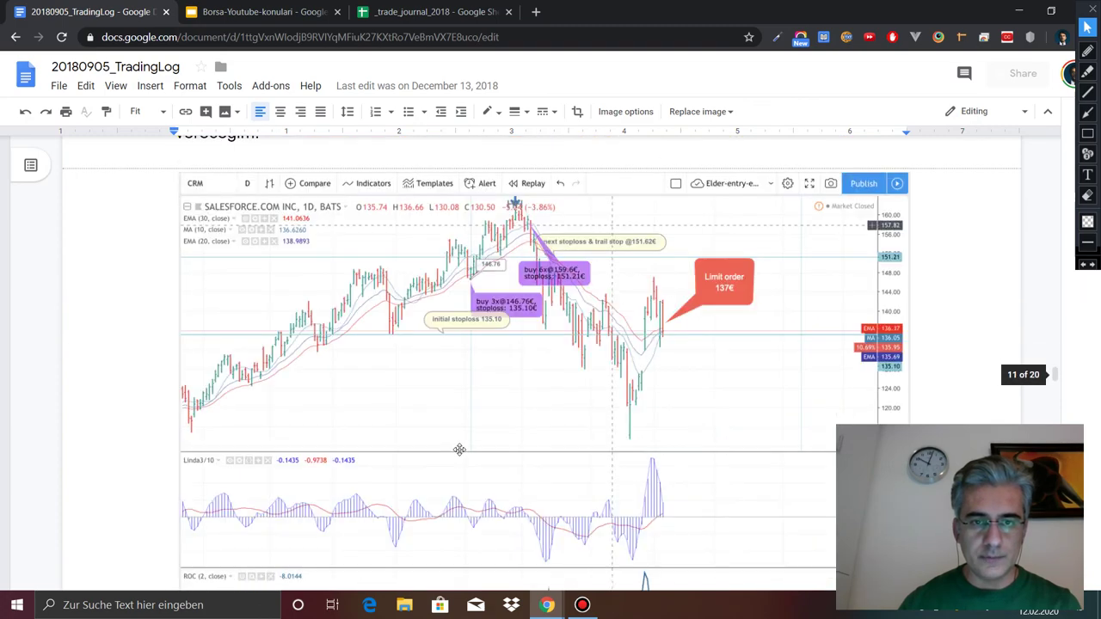
{"action": "scroll", "coordinate": [459, 449], "scroll_direction": "up", "scroll_amount": 3}
{"action": "scroll", "coordinate": [451, 439], "scroll_direction": "down", "scroll_amount": 4}
{"action": "scroll", "coordinate": [437, 404], "scroll_direction": "up", "scroll_amount": 3}
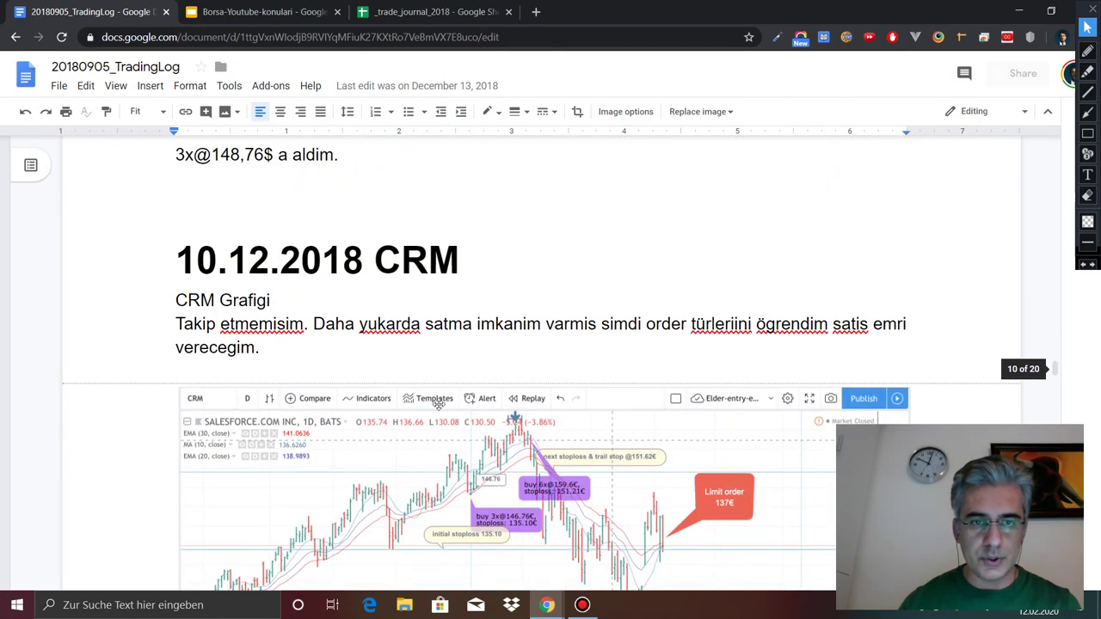
{"action": "scroll", "coordinate": [437, 404], "scroll_direction": "down", "scroll_amount": 3}
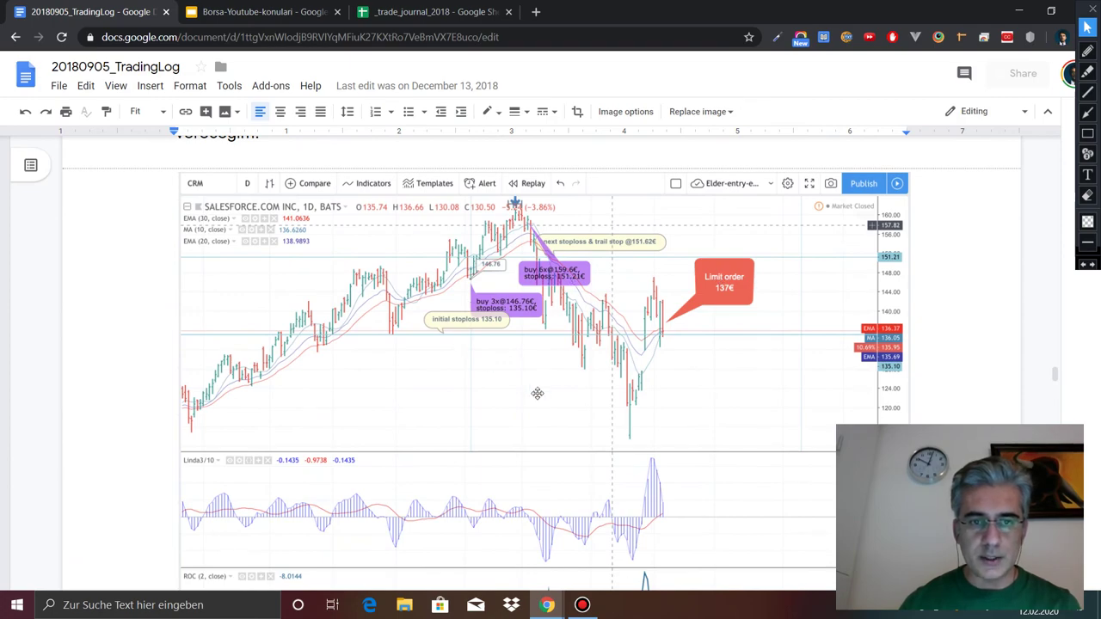
- Review the log's CRM sell limit order, the Stroeer short trade and the red HATAM note about the wrong order type
{"action": "scroll", "coordinate": [537, 393], "scroll_direction": "down", "scroll_amount": 10}
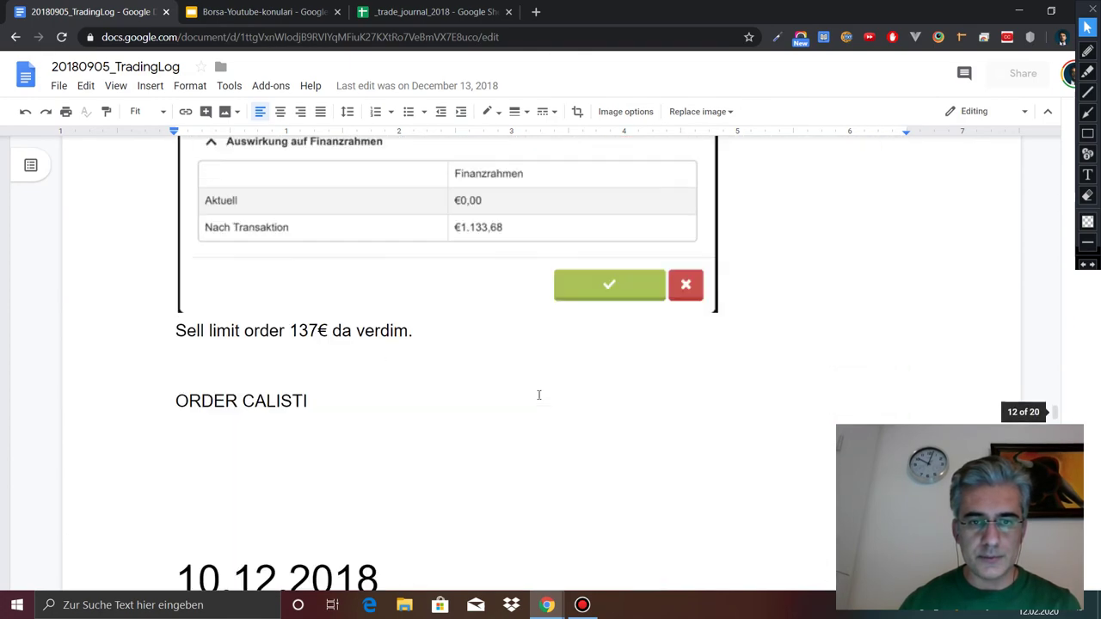
{"action": "scroll", "coordinate": [539, 395], "scroll_direction": "down", "scroll_amount": 20}
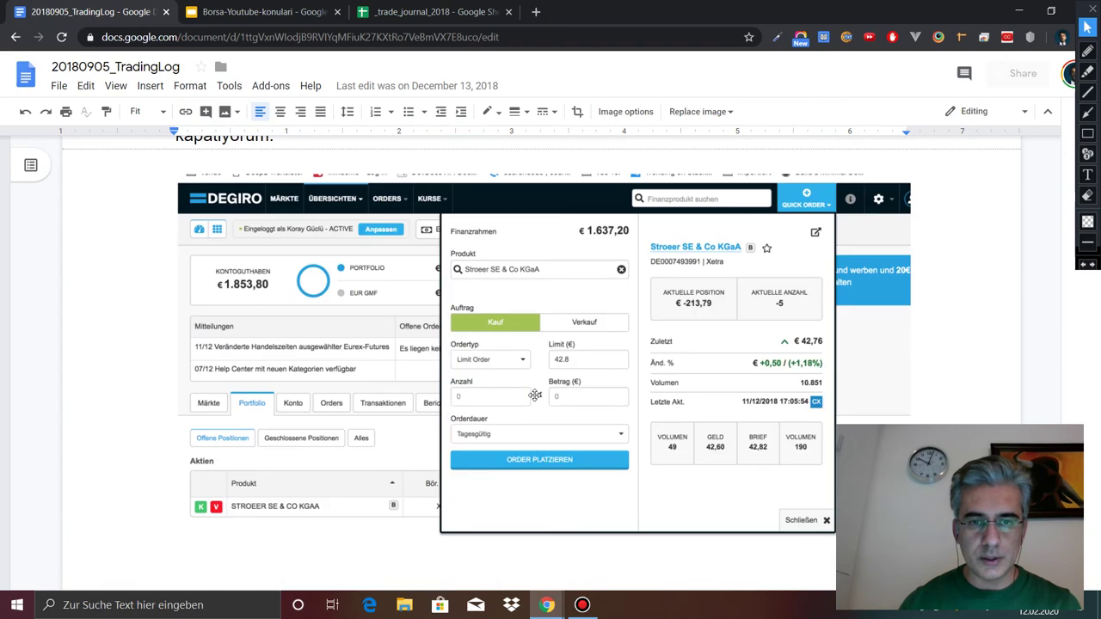
{"action": "scroll", "coordinate": [534, 395], "scroll_direction": "down", "scroll_amount": 20}
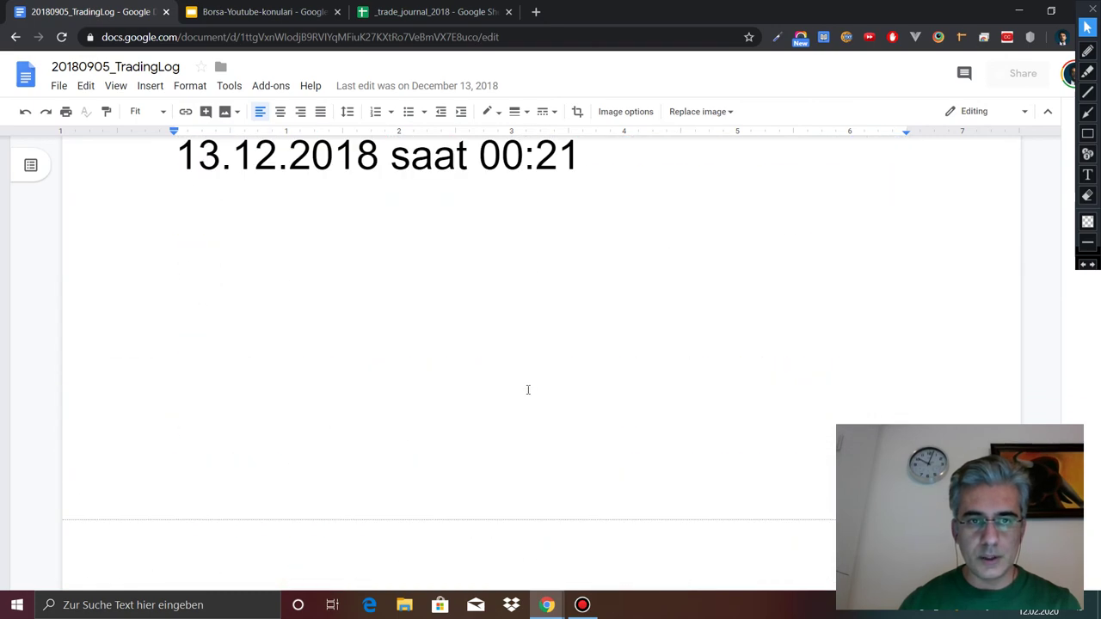
{"action": "scroll", "coordinate": [528, 390], "scroll_direction": "up", "scroll_amount": 5}
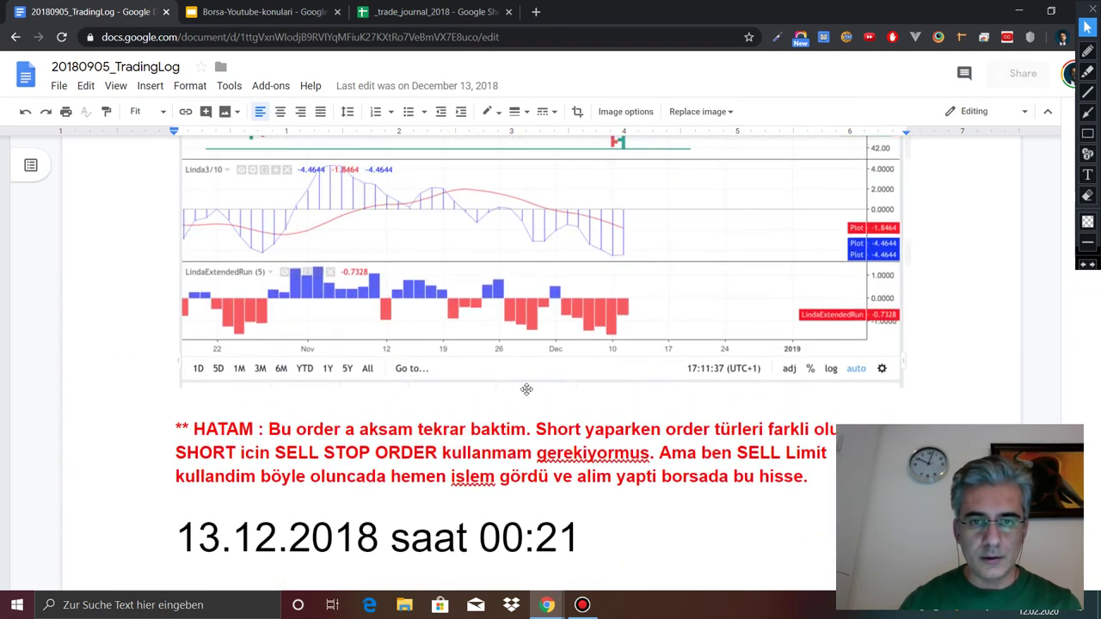
{"action": "scroll", "coordinate": [526, 389], "scroll_direction": "up", "scroll_amount": 5}
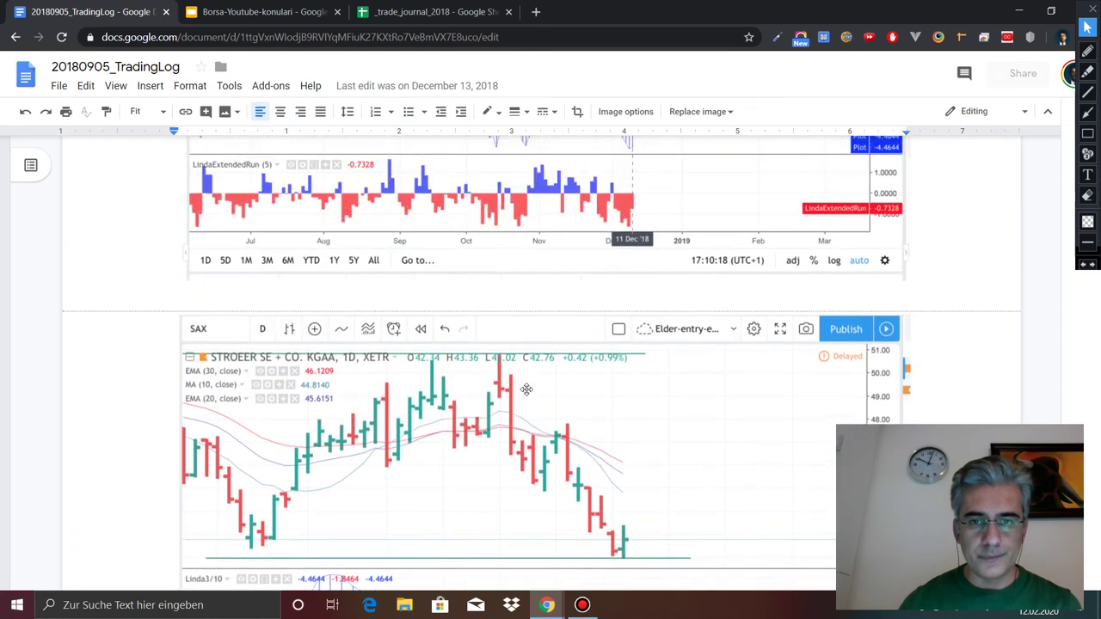
{"action": "scroll", "coordinate": [526, 390], "scroll_direction": "down", "scroll_amount": 5}
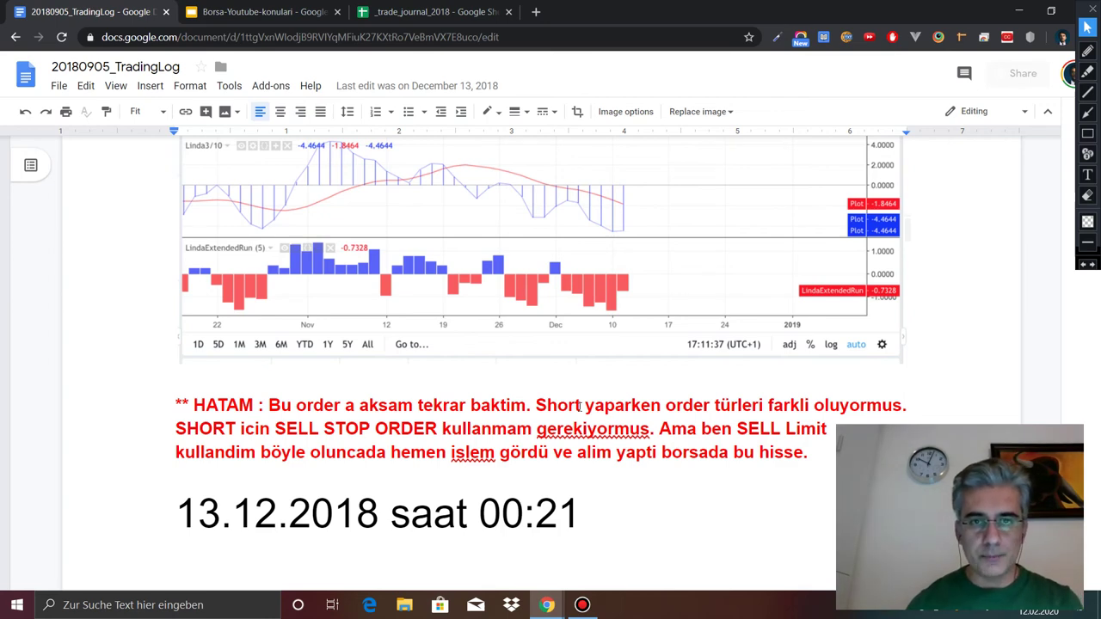
- Return to the _trade_journal_2018 spreadsheet and examine the amd trade's Kazanc result, its full row and the Extended Move strategy entries
{"action": "left_click", "coordinate": [395, 14]}
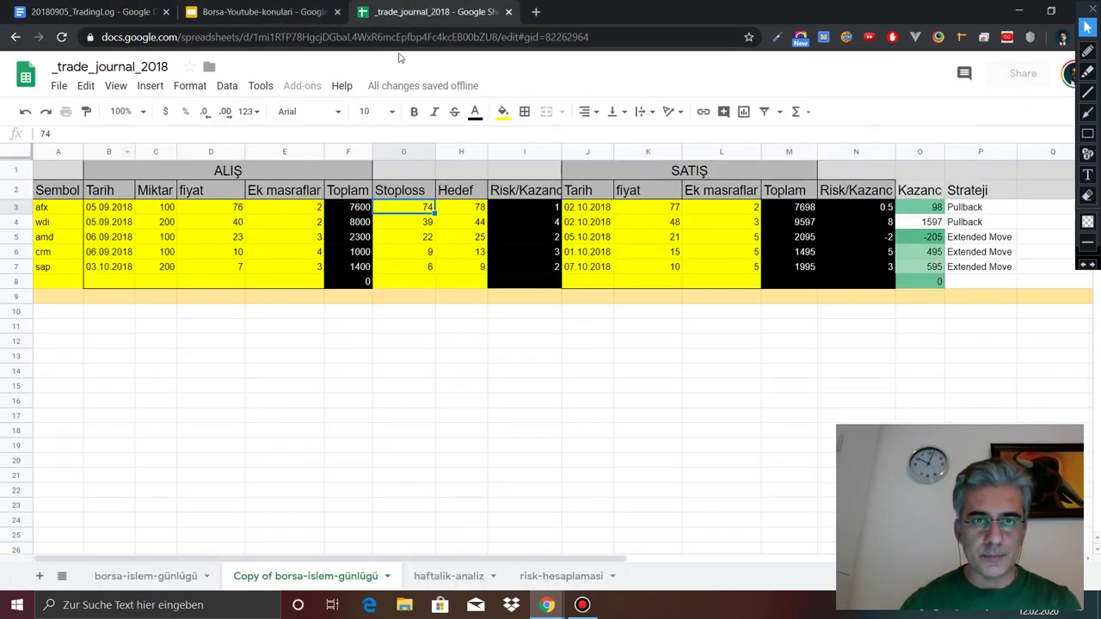
{"action": "left_click", "coordinate": [914, 236]}
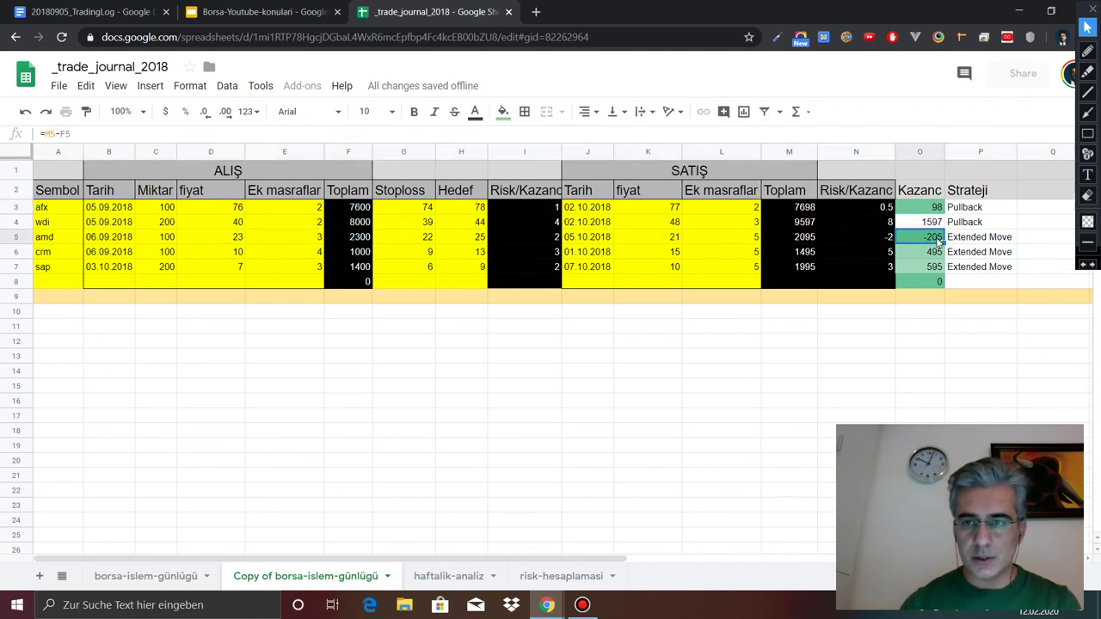
{"action": "left_click", "coordinate": [19, 236]}
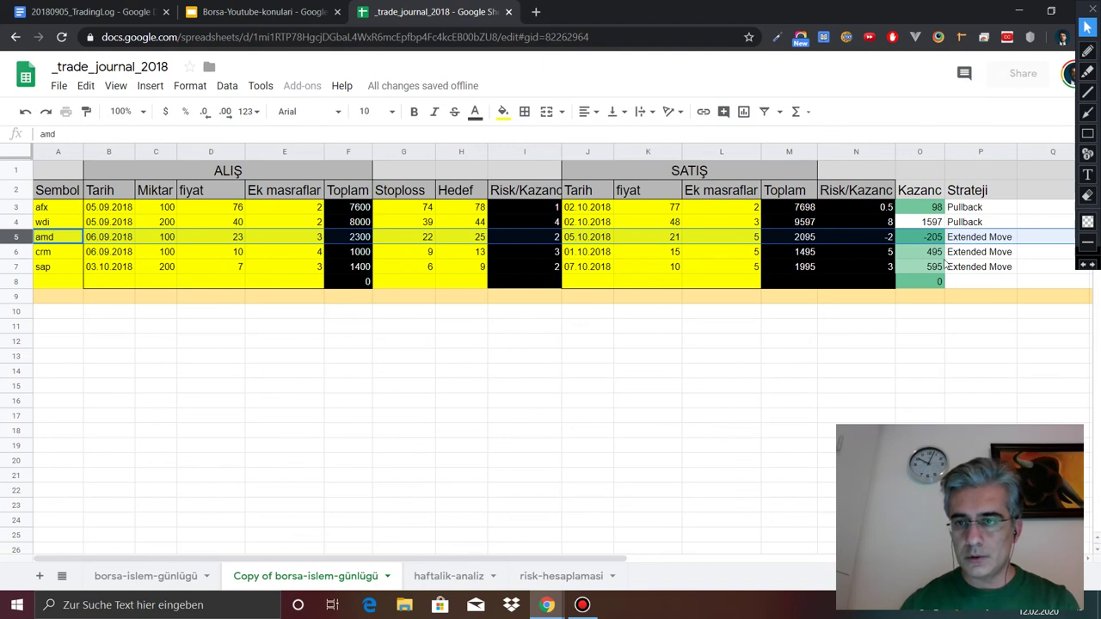
{"action": "left_click", "coordinate": [971, 269]}
{"action": "left_click_drag", "start_coordinate": [972, 211], "coordinate": [972, 267]}
{"action": "left_click", "coordinate": [971, 241]}
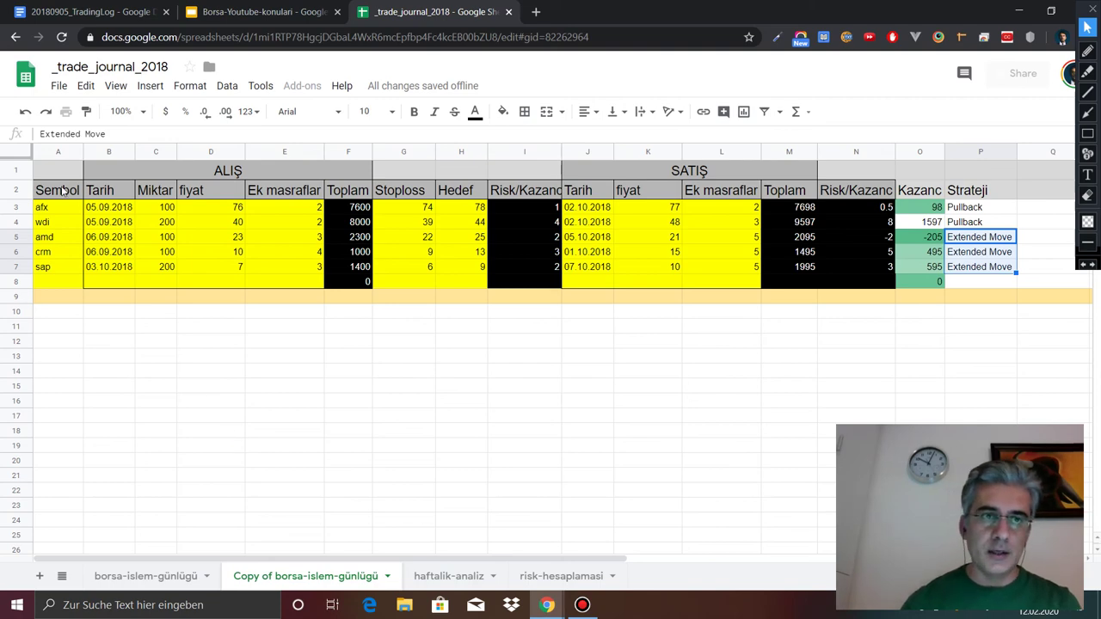
- Go back to the 20180905_TradingLog document and review the Stroeer short trade's annotated charts above the HATAM note
{"action": "left_click", "coordinate": [116, 17]}
{"action": "scroll", "coordinate": [418, 376], "scroll_direction": "down", "scroll_amount": 2}
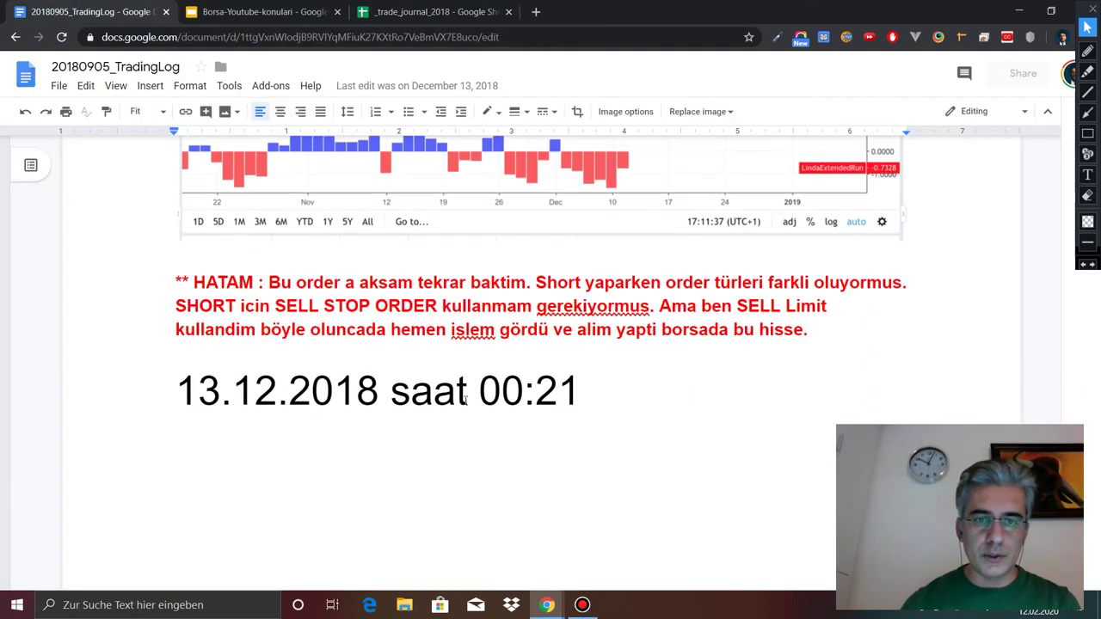
{"action": "scroll", "coordinate": [516, 405], "scroll_direction": "up", "scroll_amount": 6}
{"action": "scroll", "coordinate": [521, 408], "scroll_direction": "up", "scroll_amount": 4}
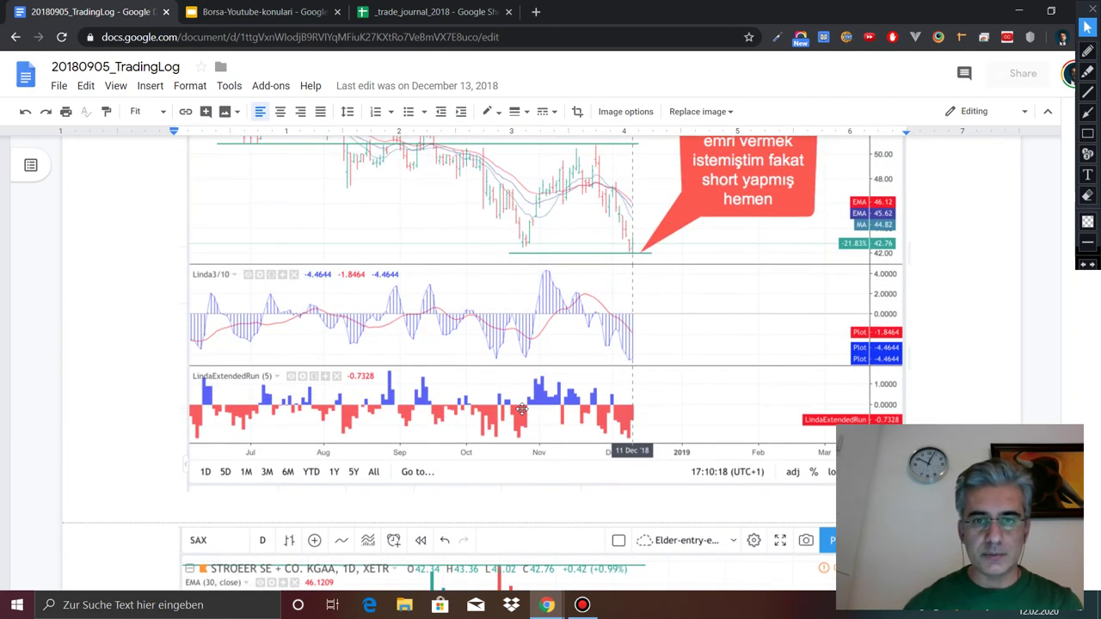
{"action": "scroll", "coordinate": [521, 408], "scroll_direction": "up", "scroll_amount": 3}
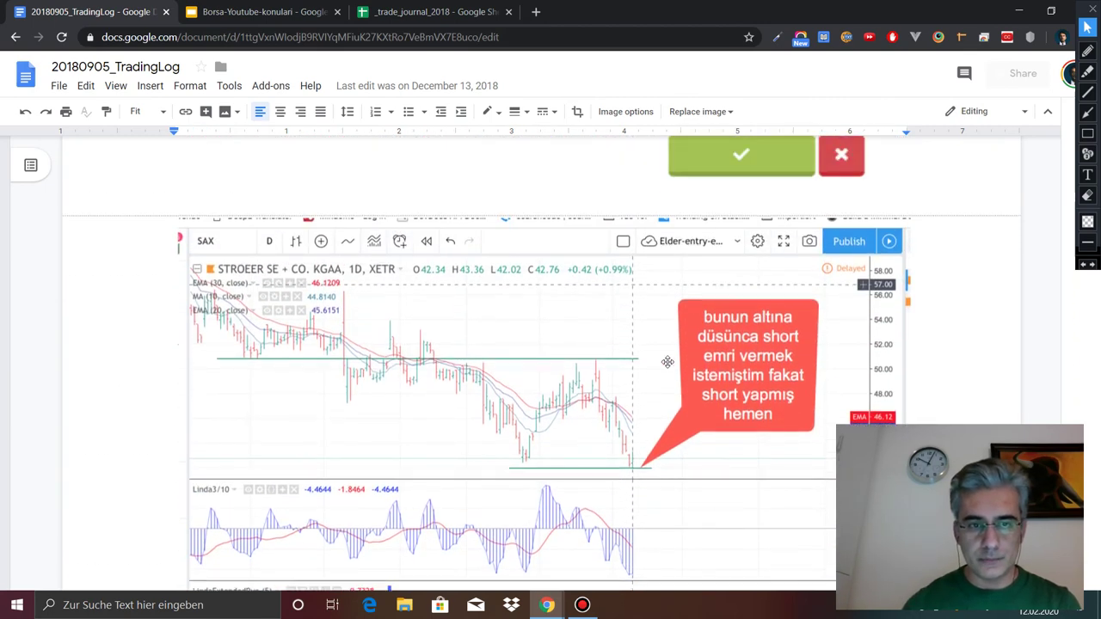
{"action": "scroll", "coordinate": [627, 419], "scroll_direction": "up", "scroll_amount": 12}
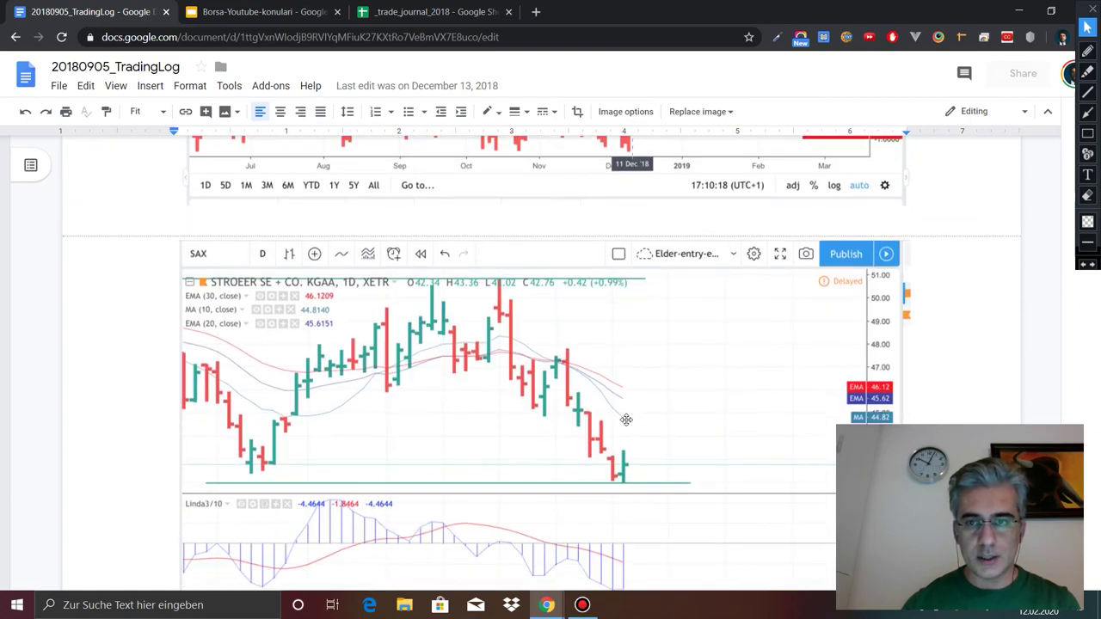
{"action": "scroll", "coordinate": [627, 420], "scroll_direction": "up", "scroll_amount": 6}
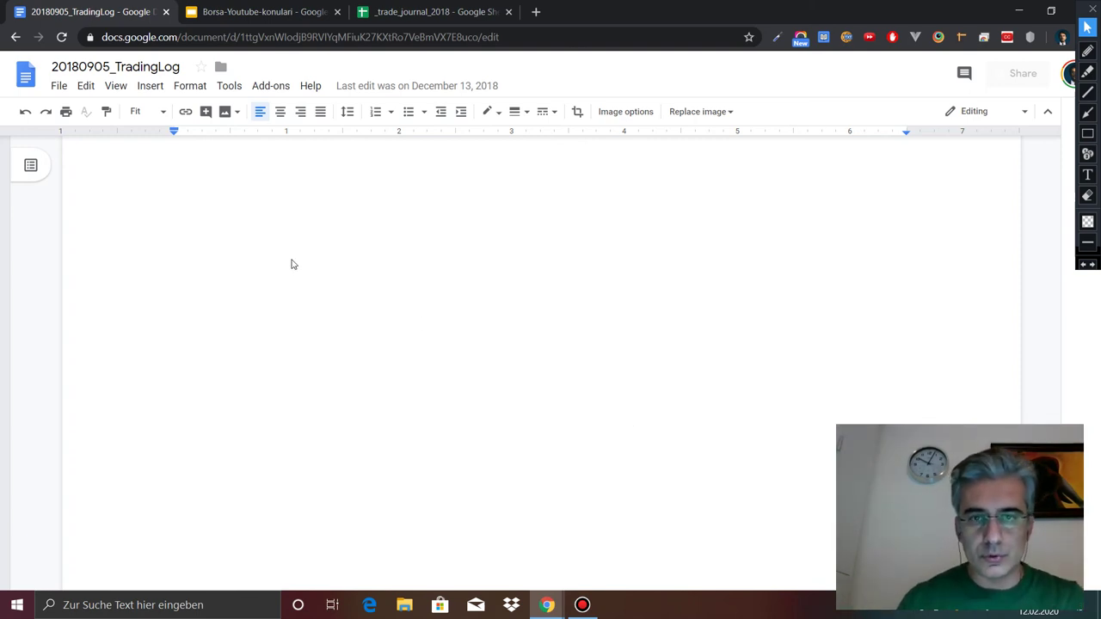
- Switch to the Borsa-Youtube-konulari presentation, start the slideshow from the Excel Örnek slide and advance to slide 9
{"action": "left_click", "coordinate": [280, 12]}
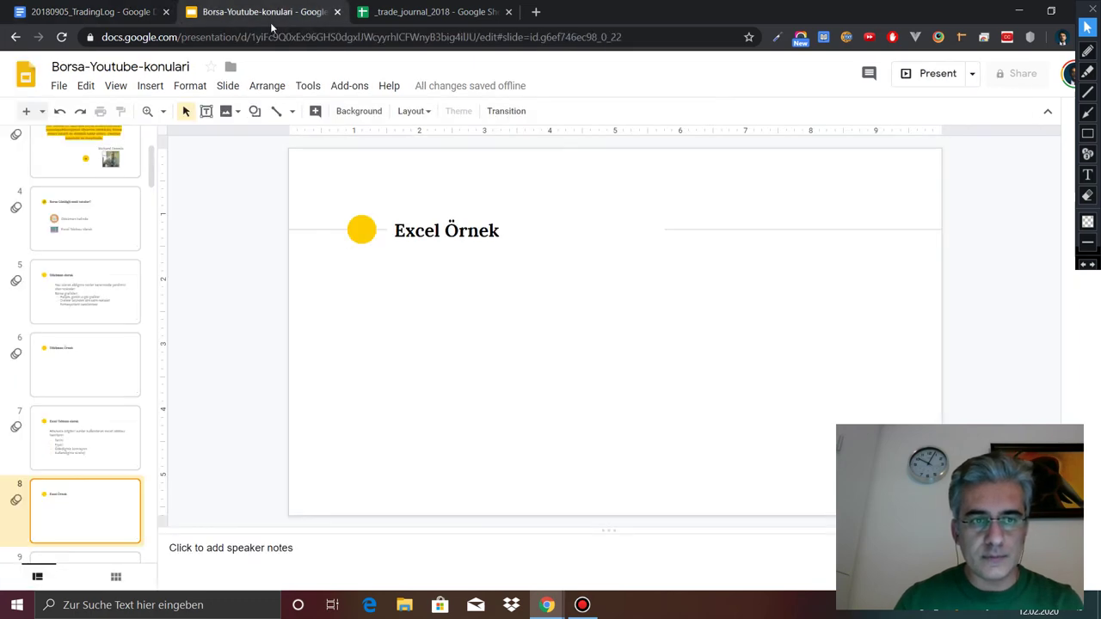
{"action": "left_click", "coordinate": [938, 74]}
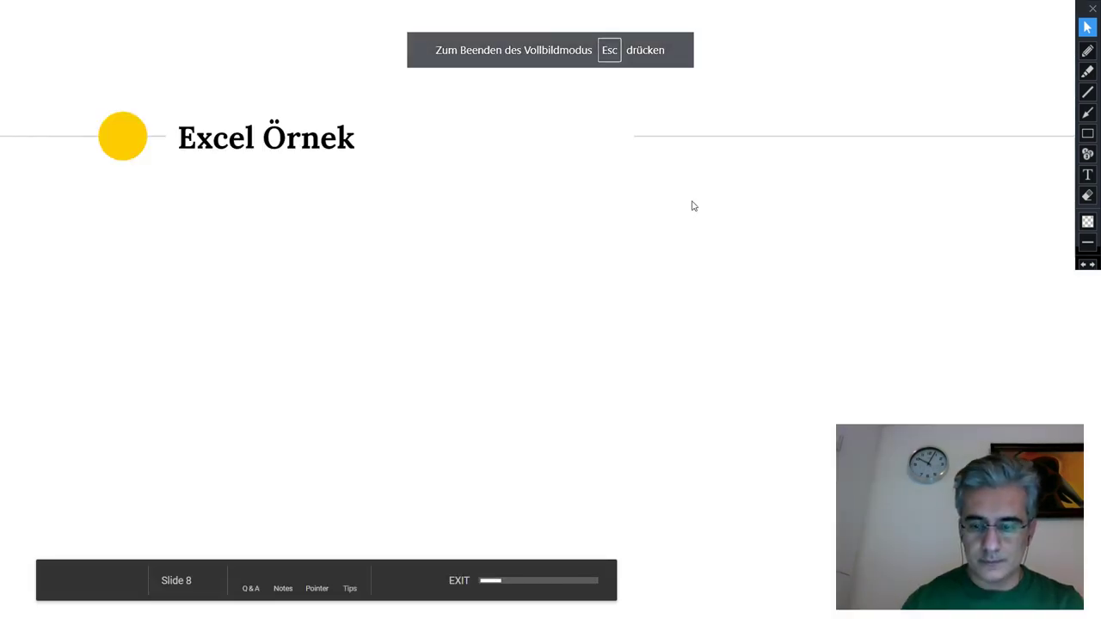
{"action": "left_click", "coordinate": [692, 206]}
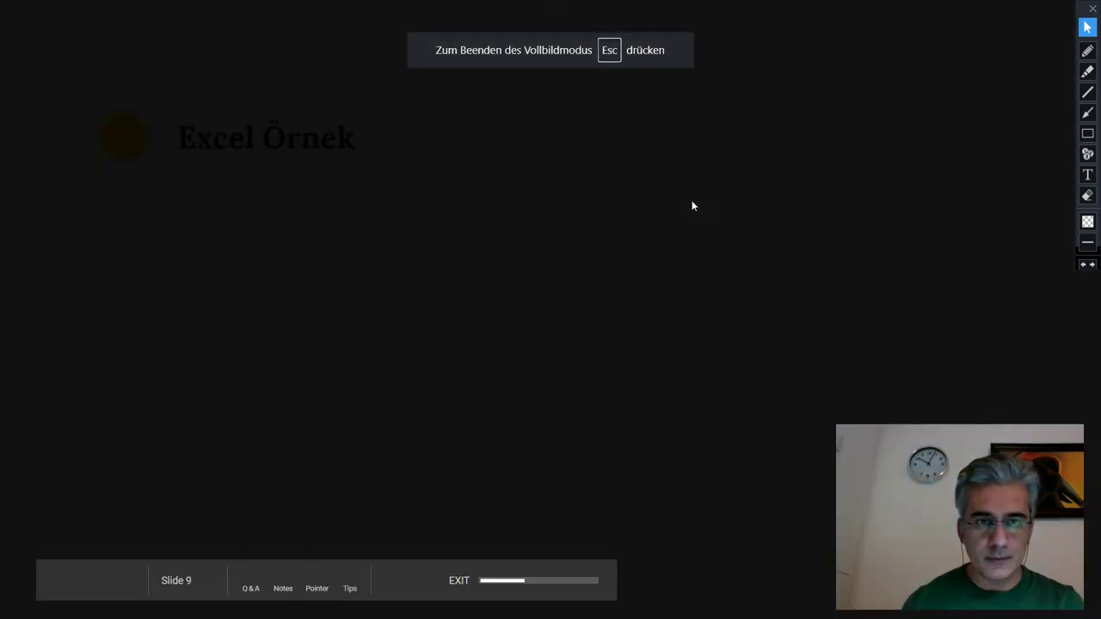